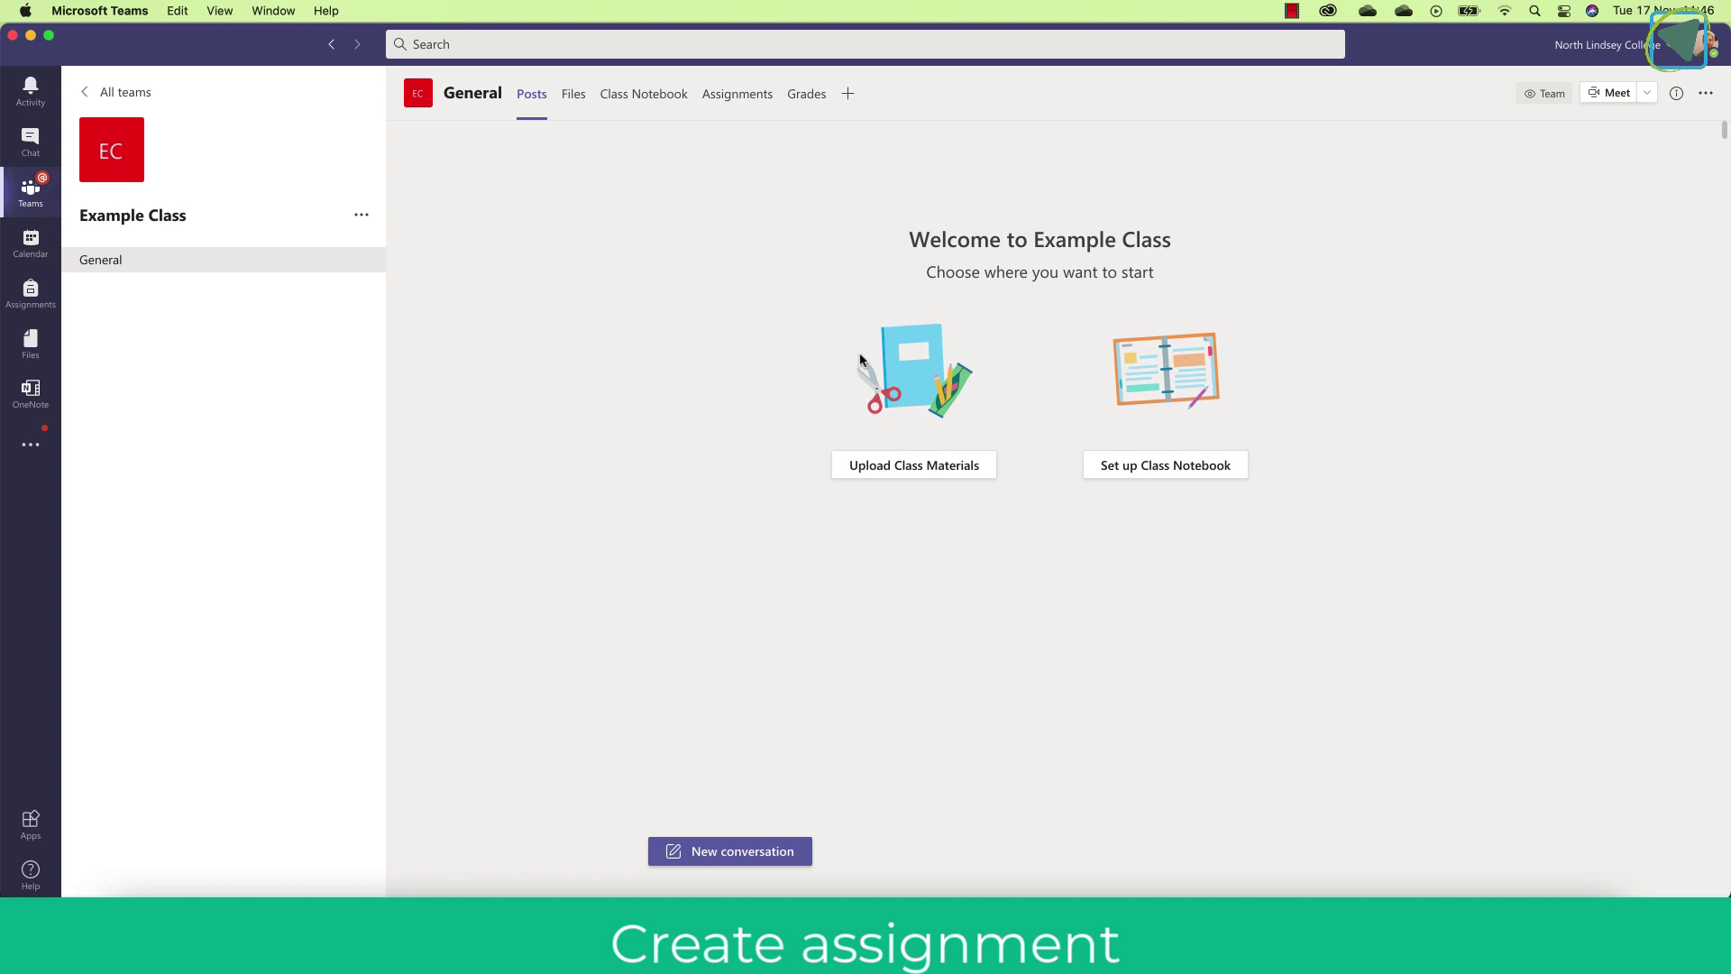
- Create a new assignment for Example Class with the title "Digital Pedagogy"
left_click(747, 104)
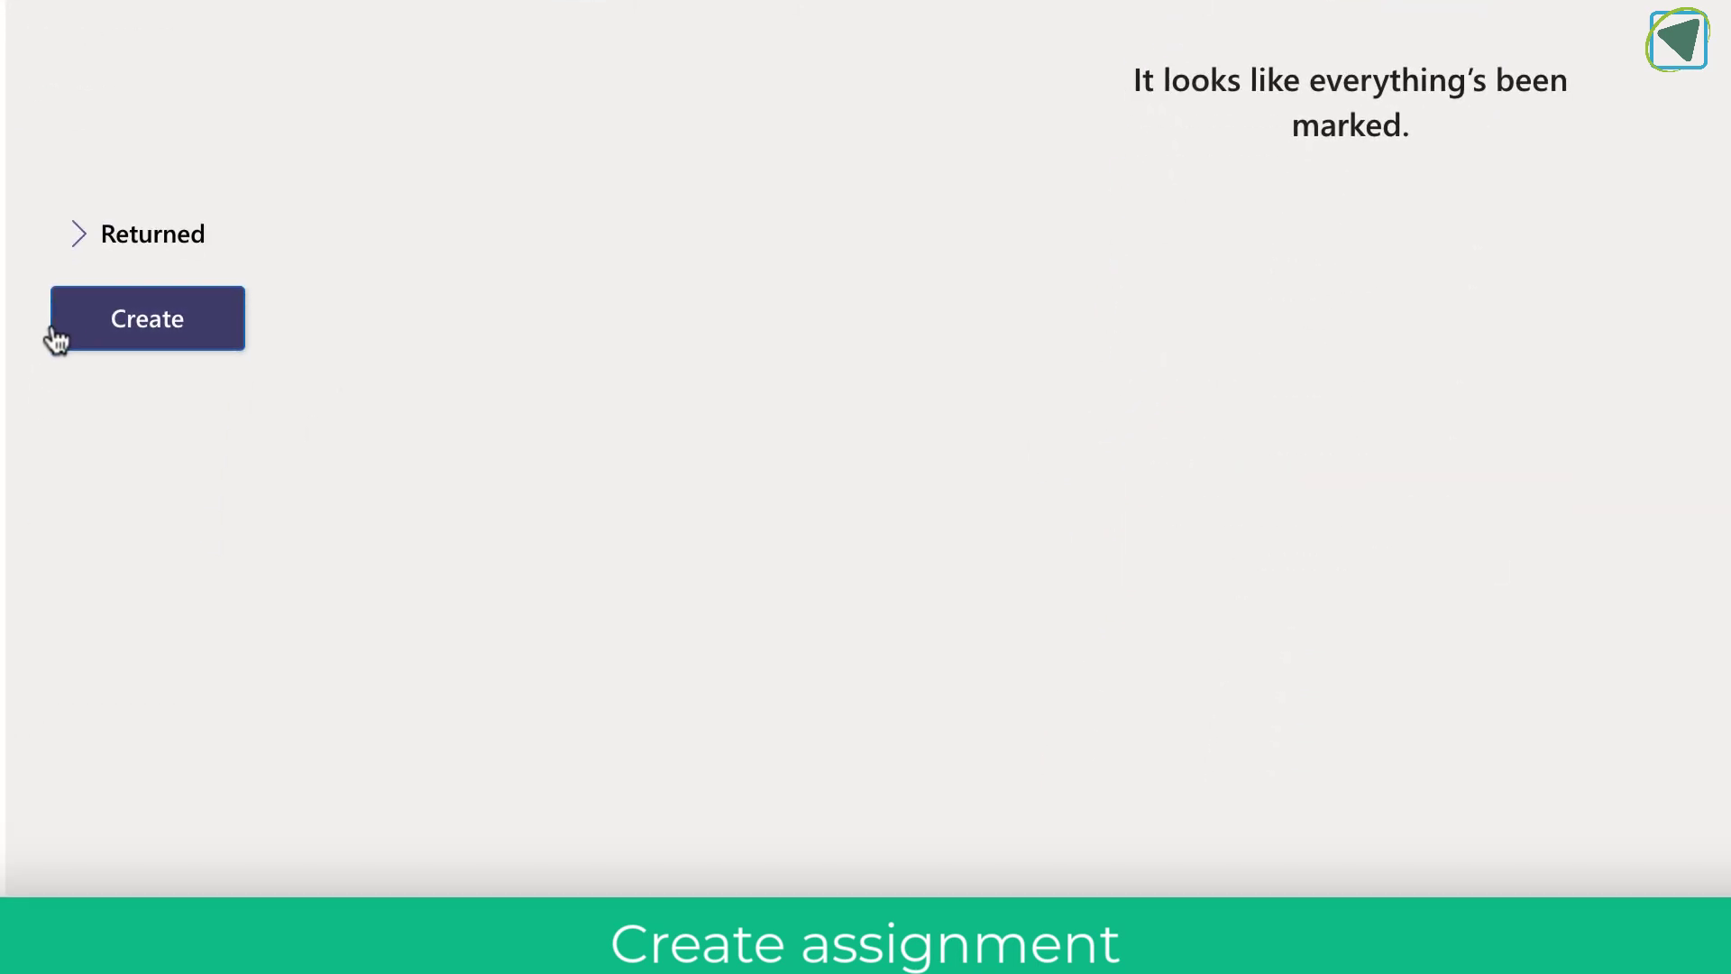
left_click(68, 330)
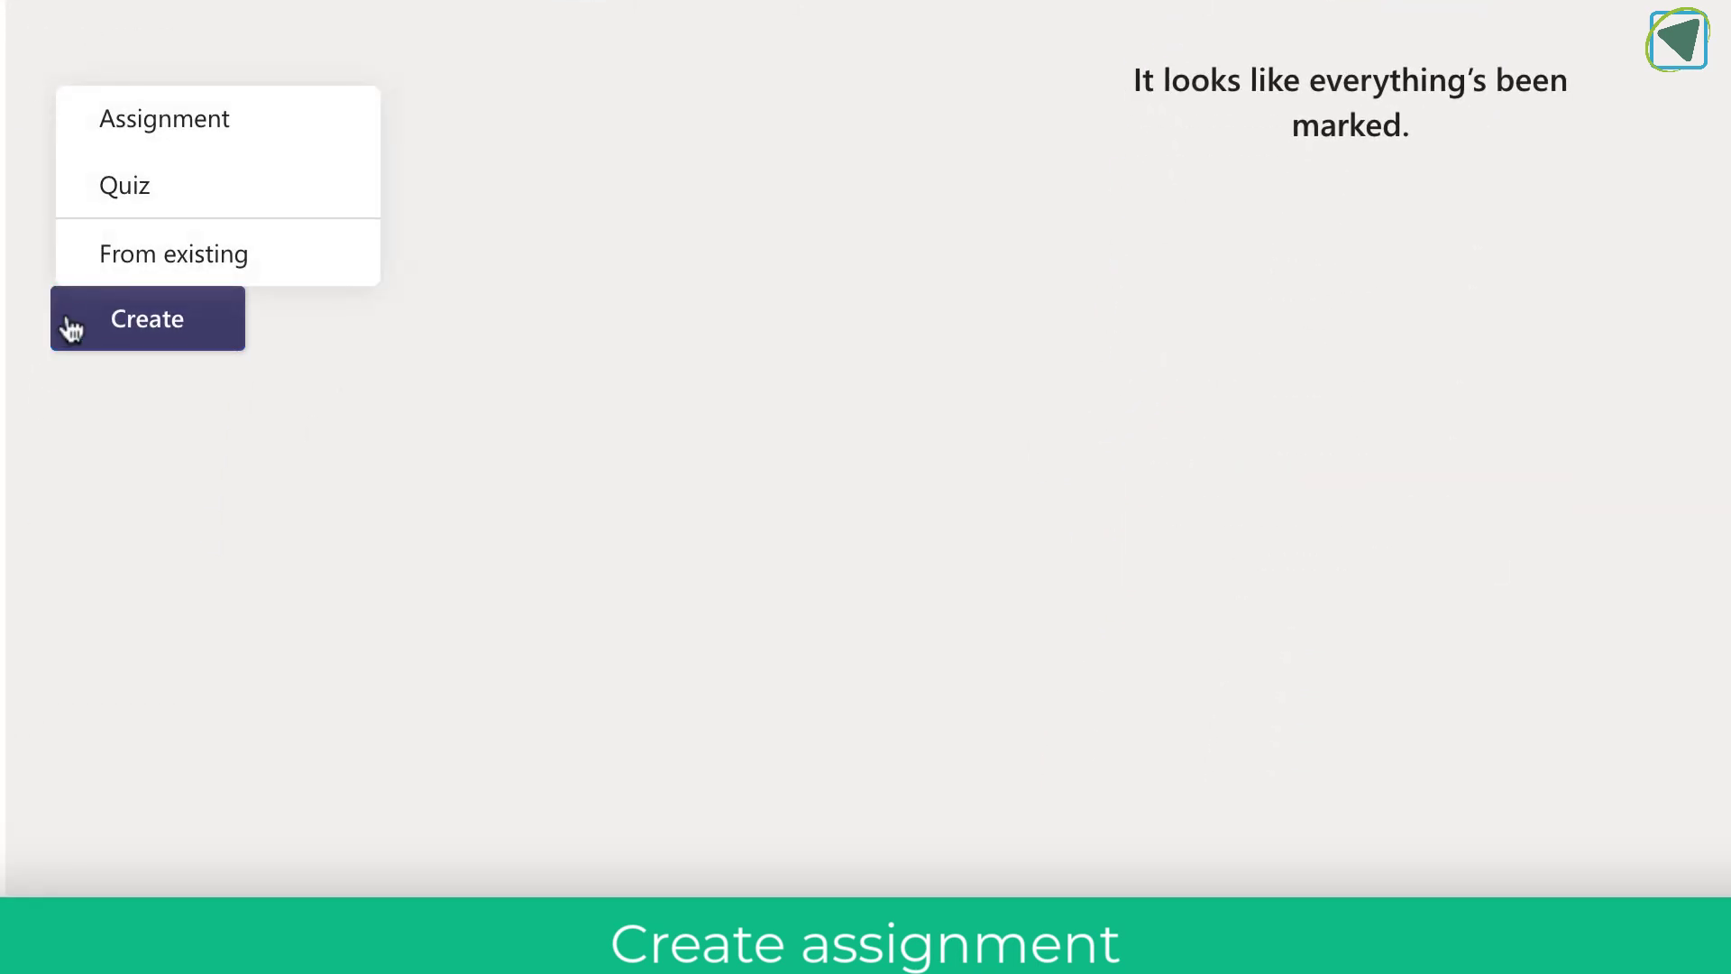
left_click(300, 141)
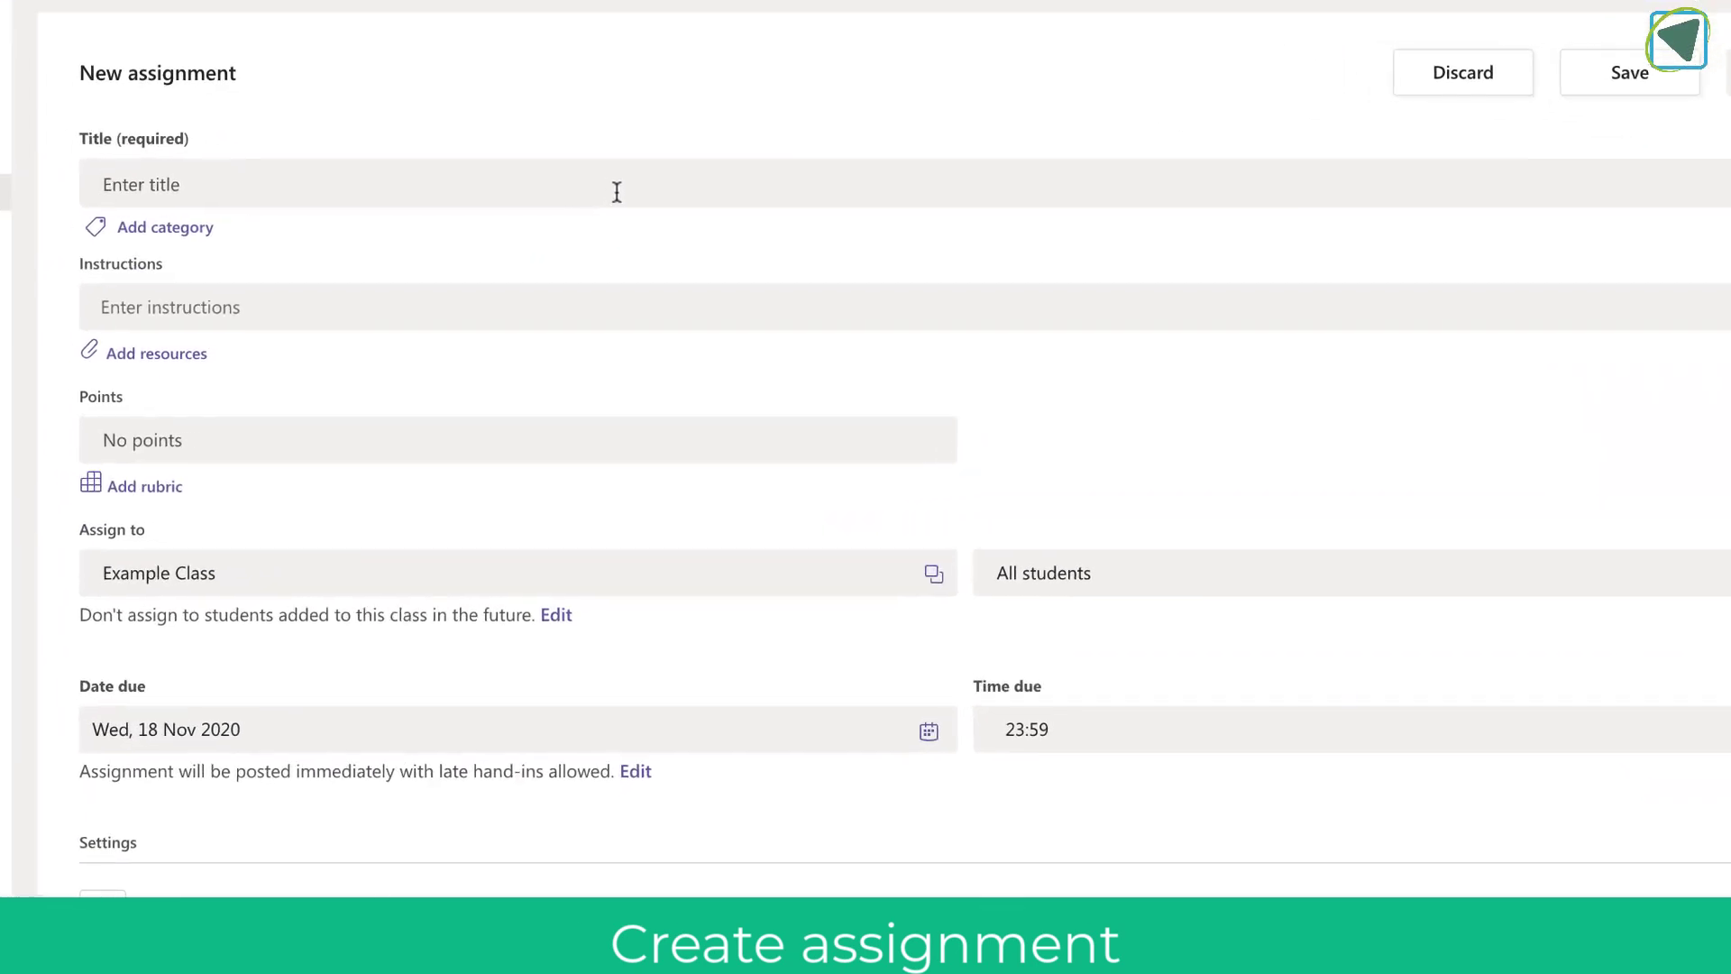
left_click(805, 260)
type("Digital Pedagogy")
- Leave the assignment's instructions and points empty and enable Turnitin checking for its documents
left_click(499, 300)
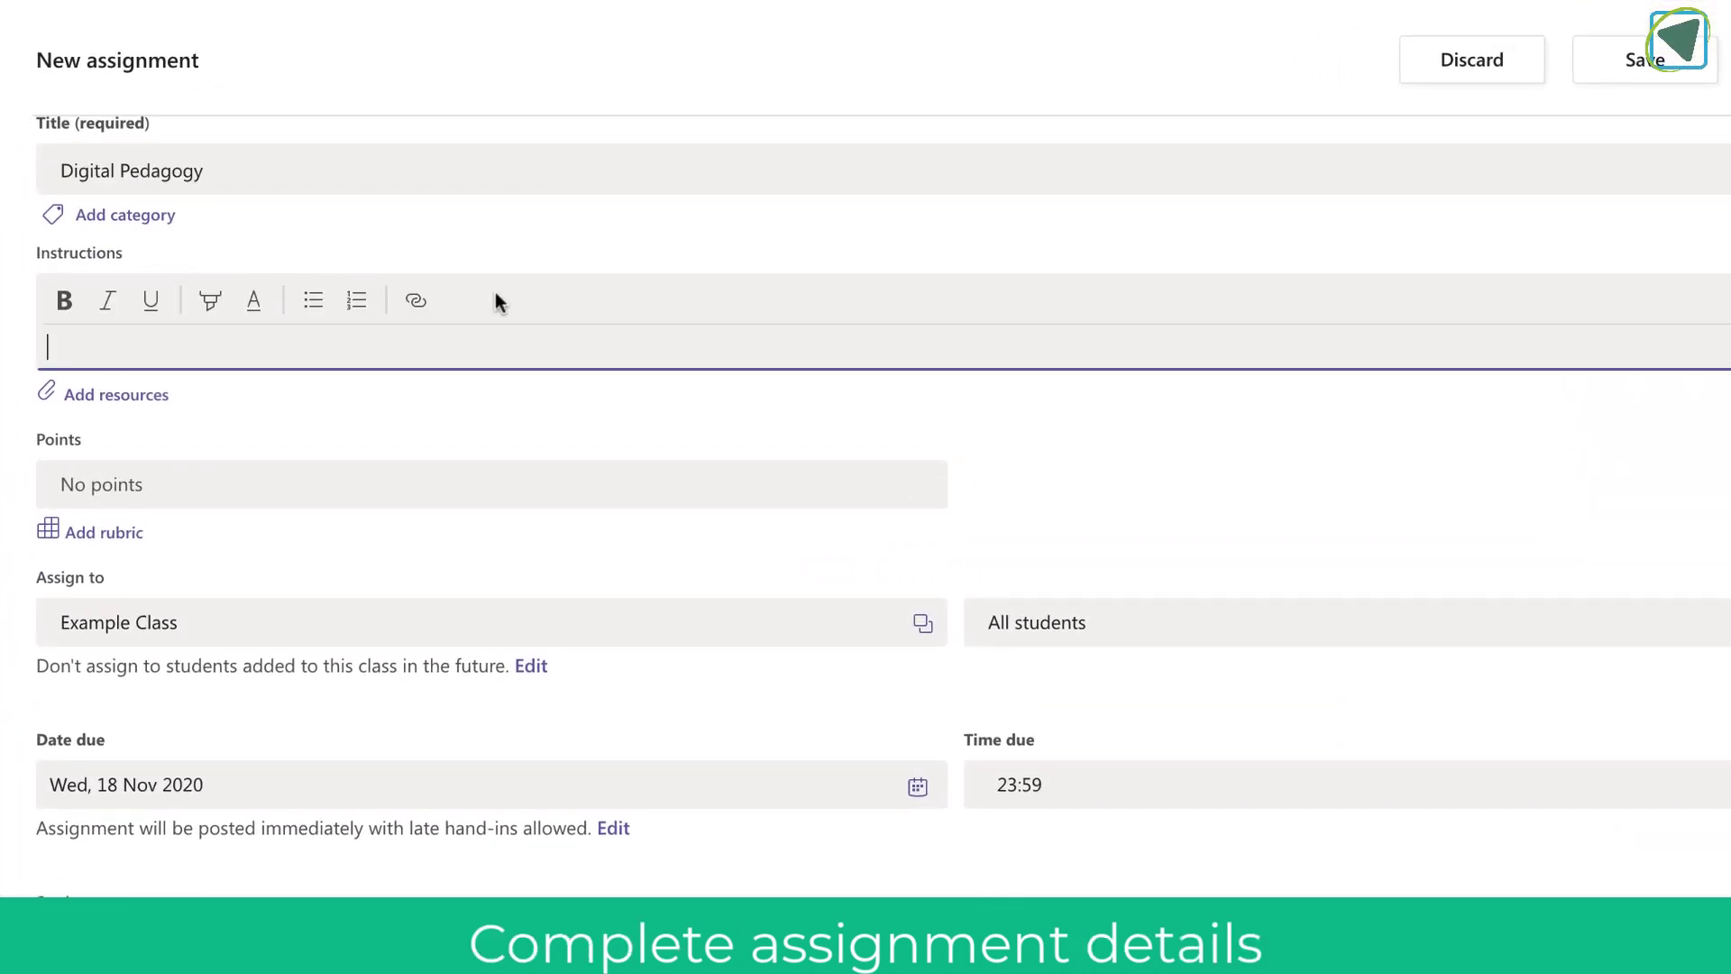
left_click(354, 474)
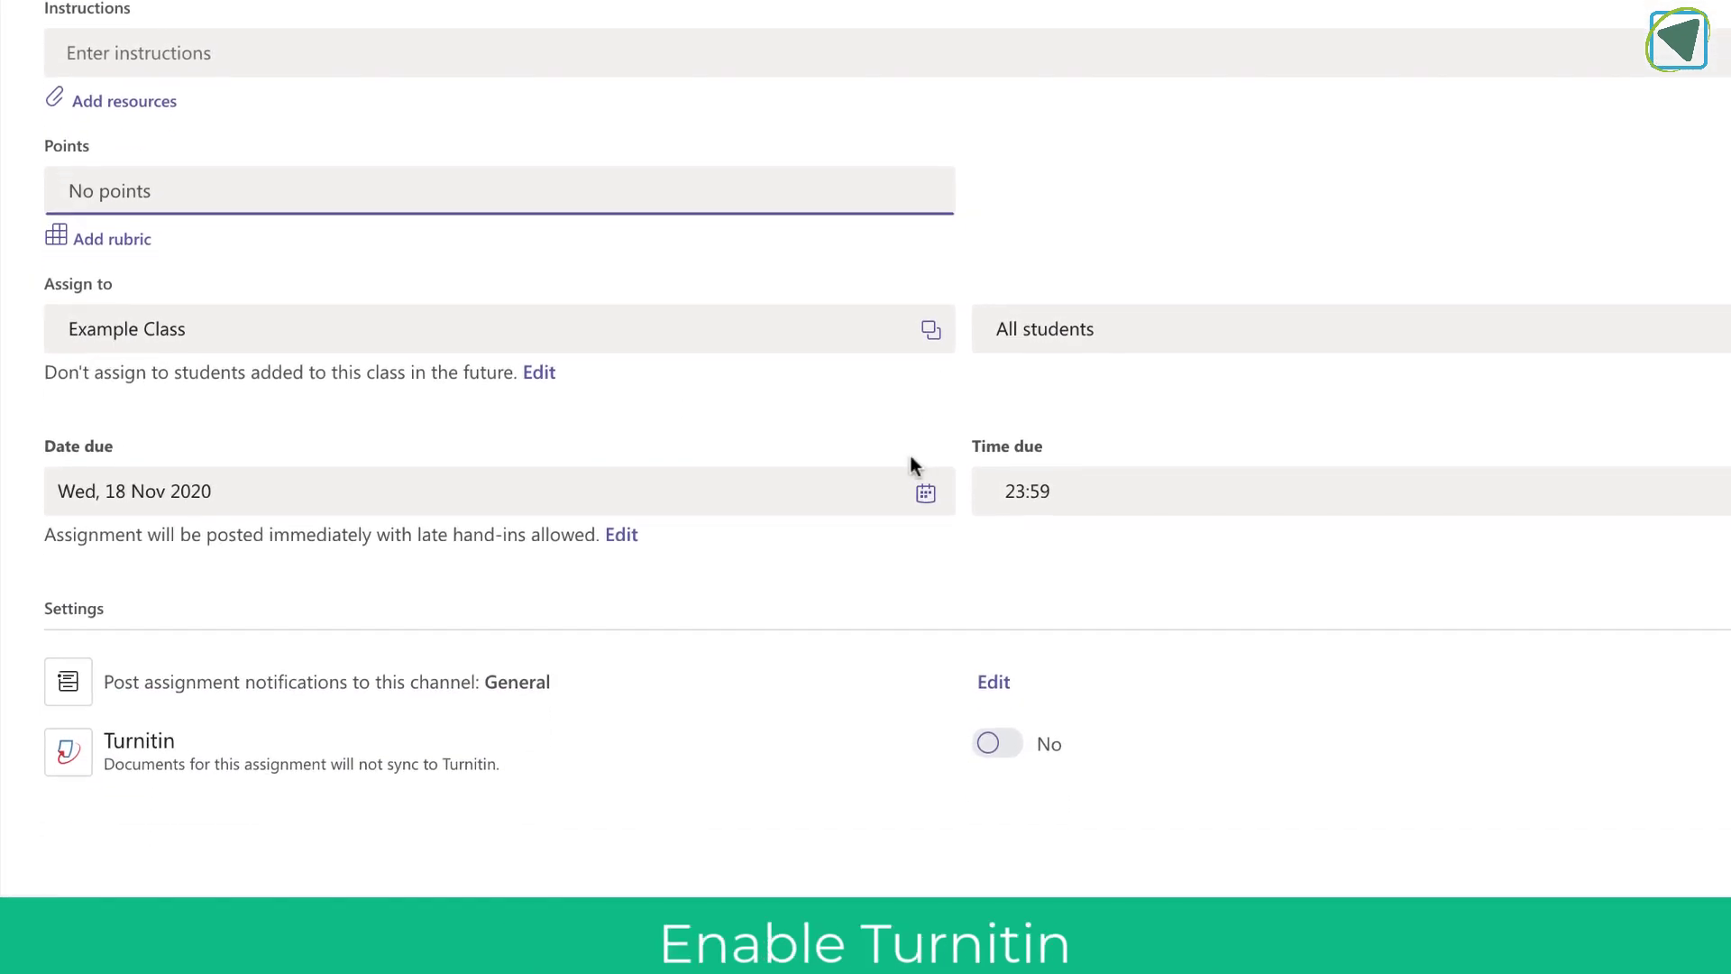
left_click(1015, 758)
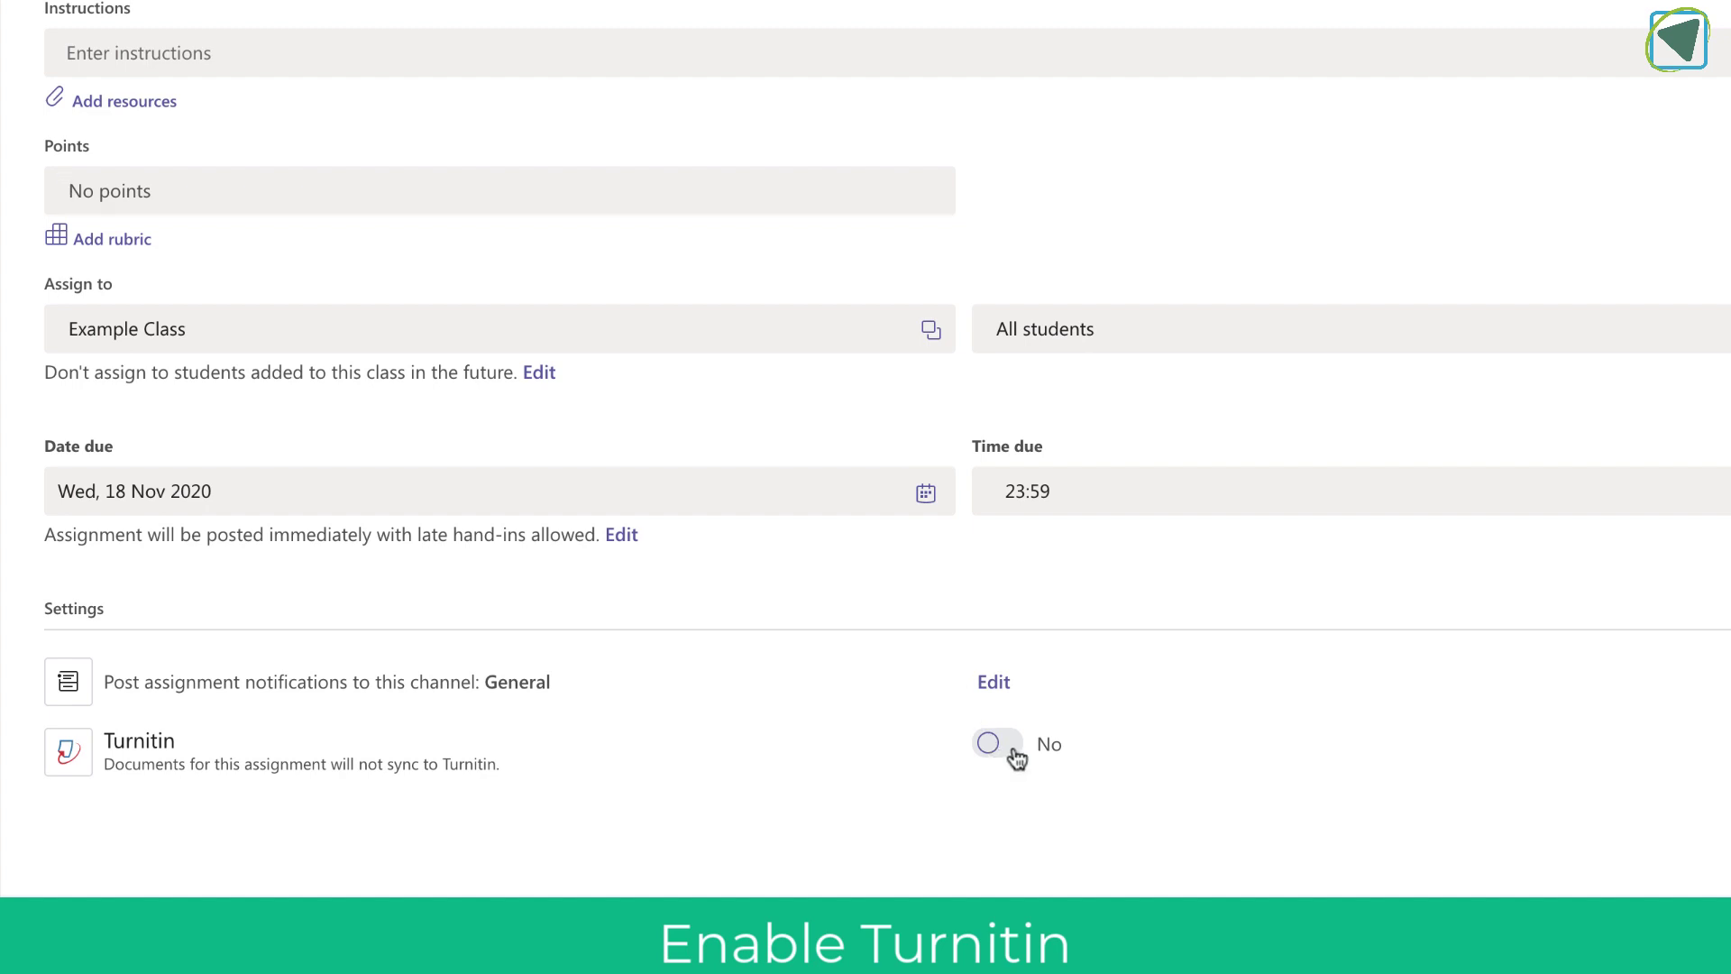
left_click(1013, 750)
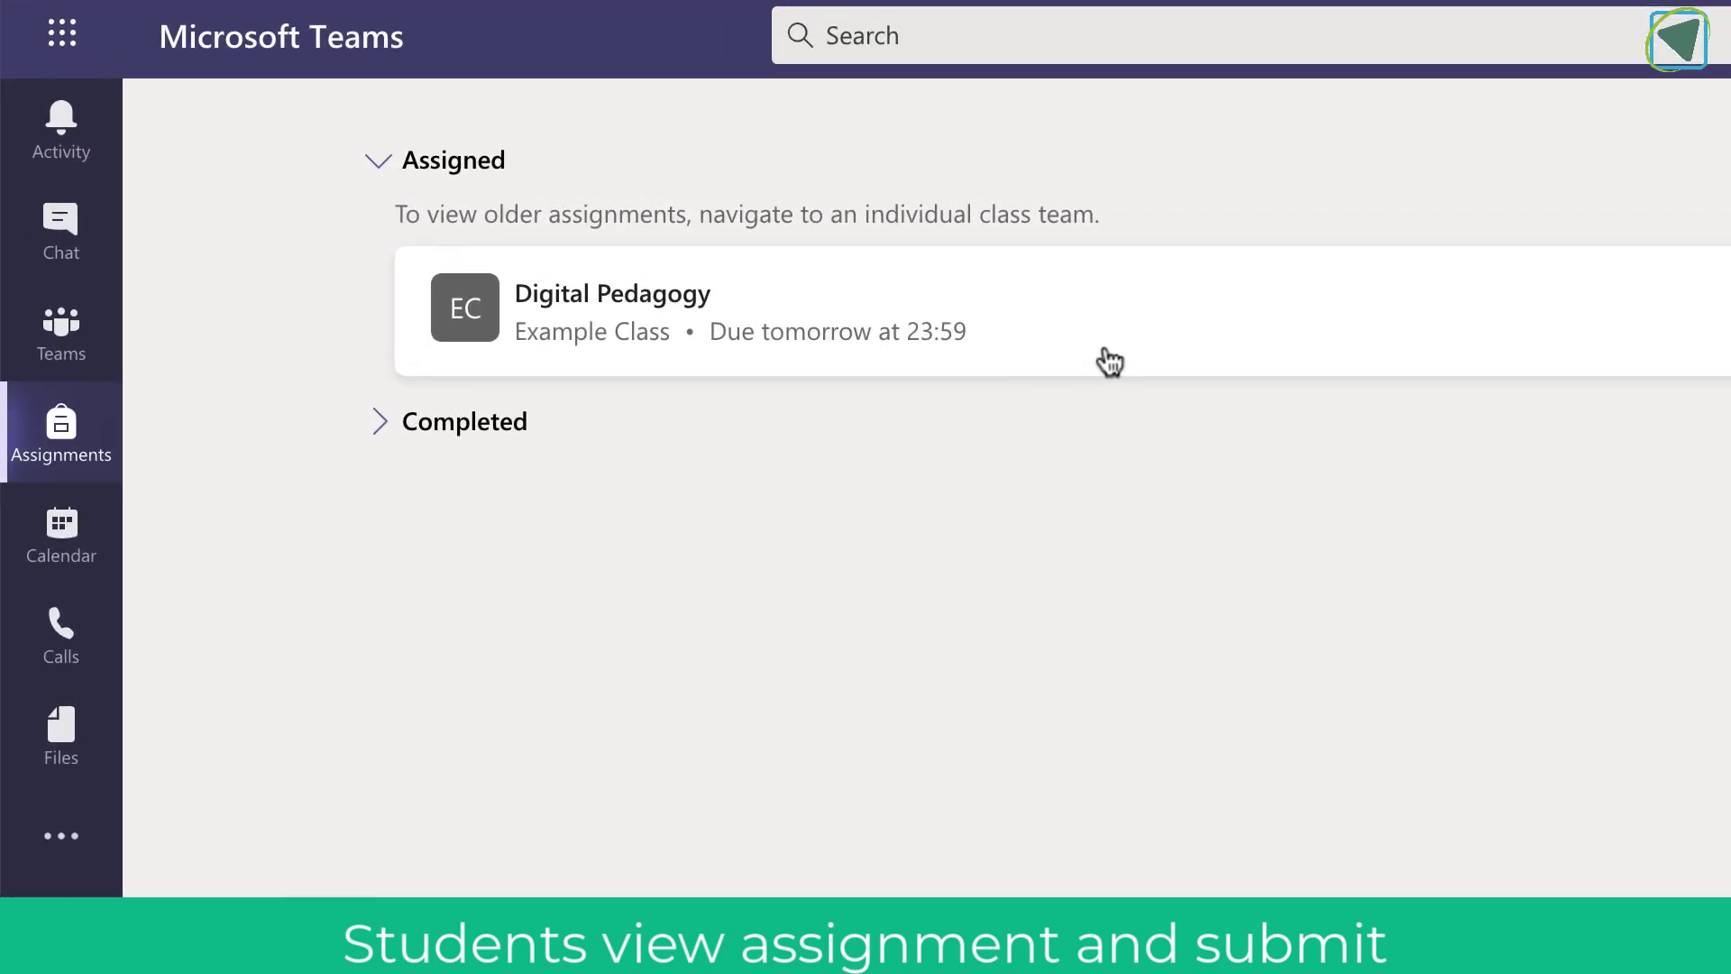
- From the student account, attach Directive Pedagogy.docx from this device to the Digital Pedagogy assignment and hand it in
left_click(1109, 361)
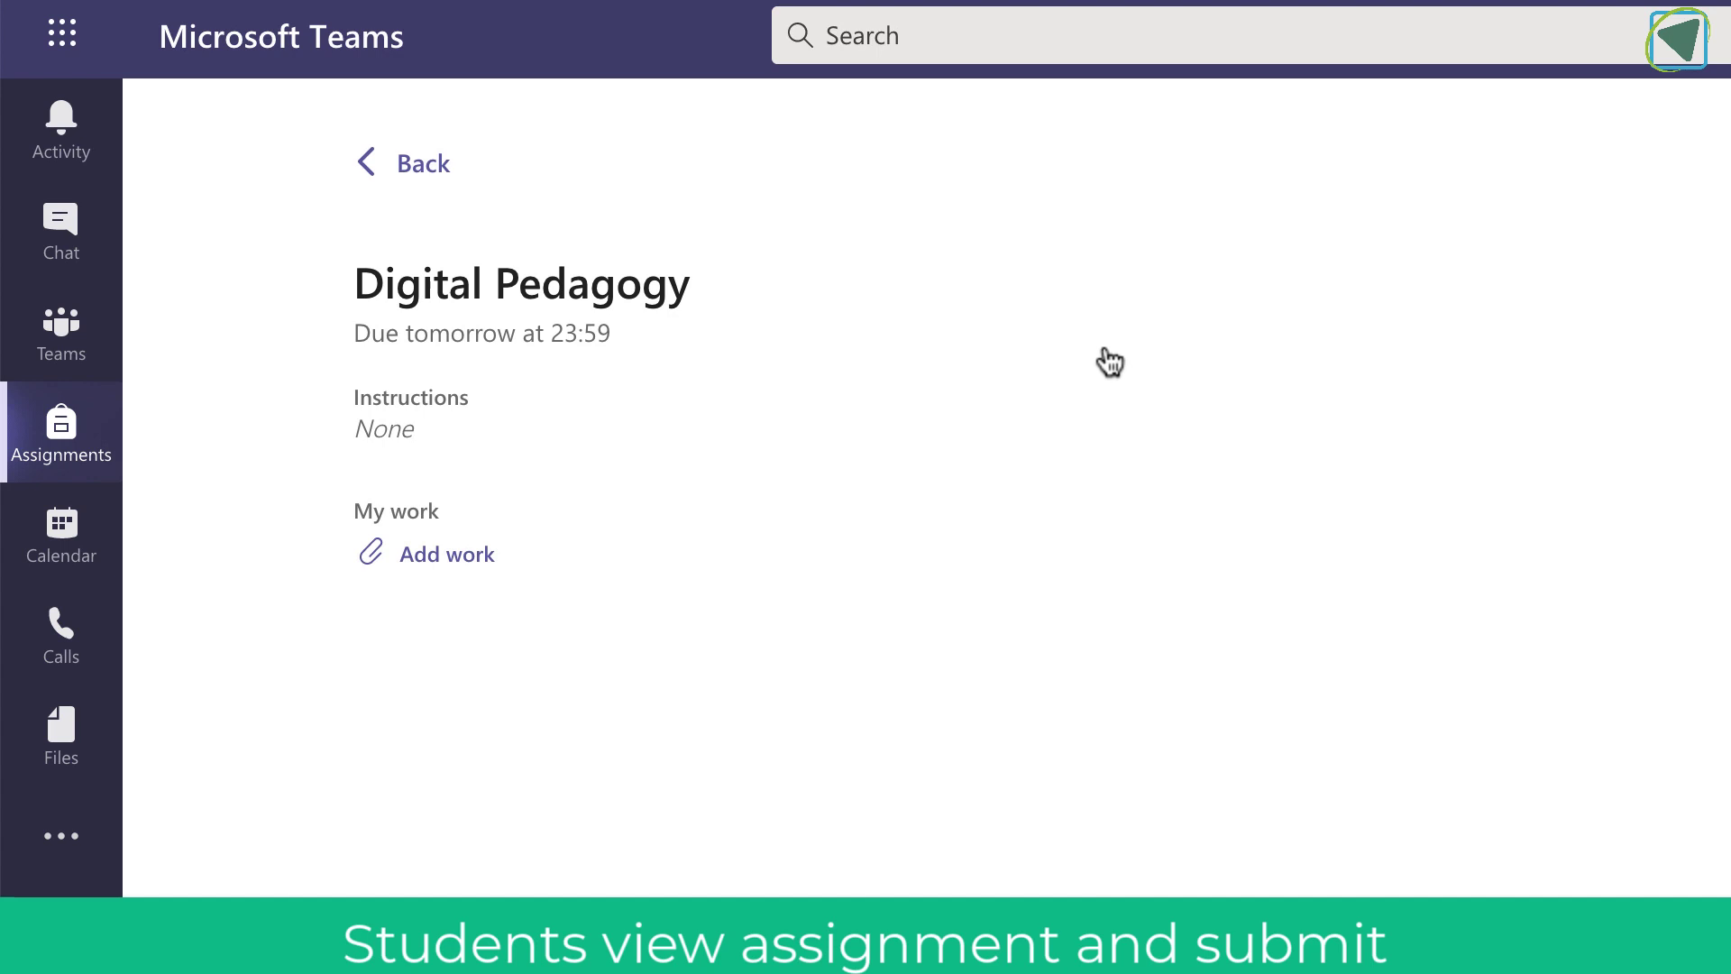
left_click(468, 571)
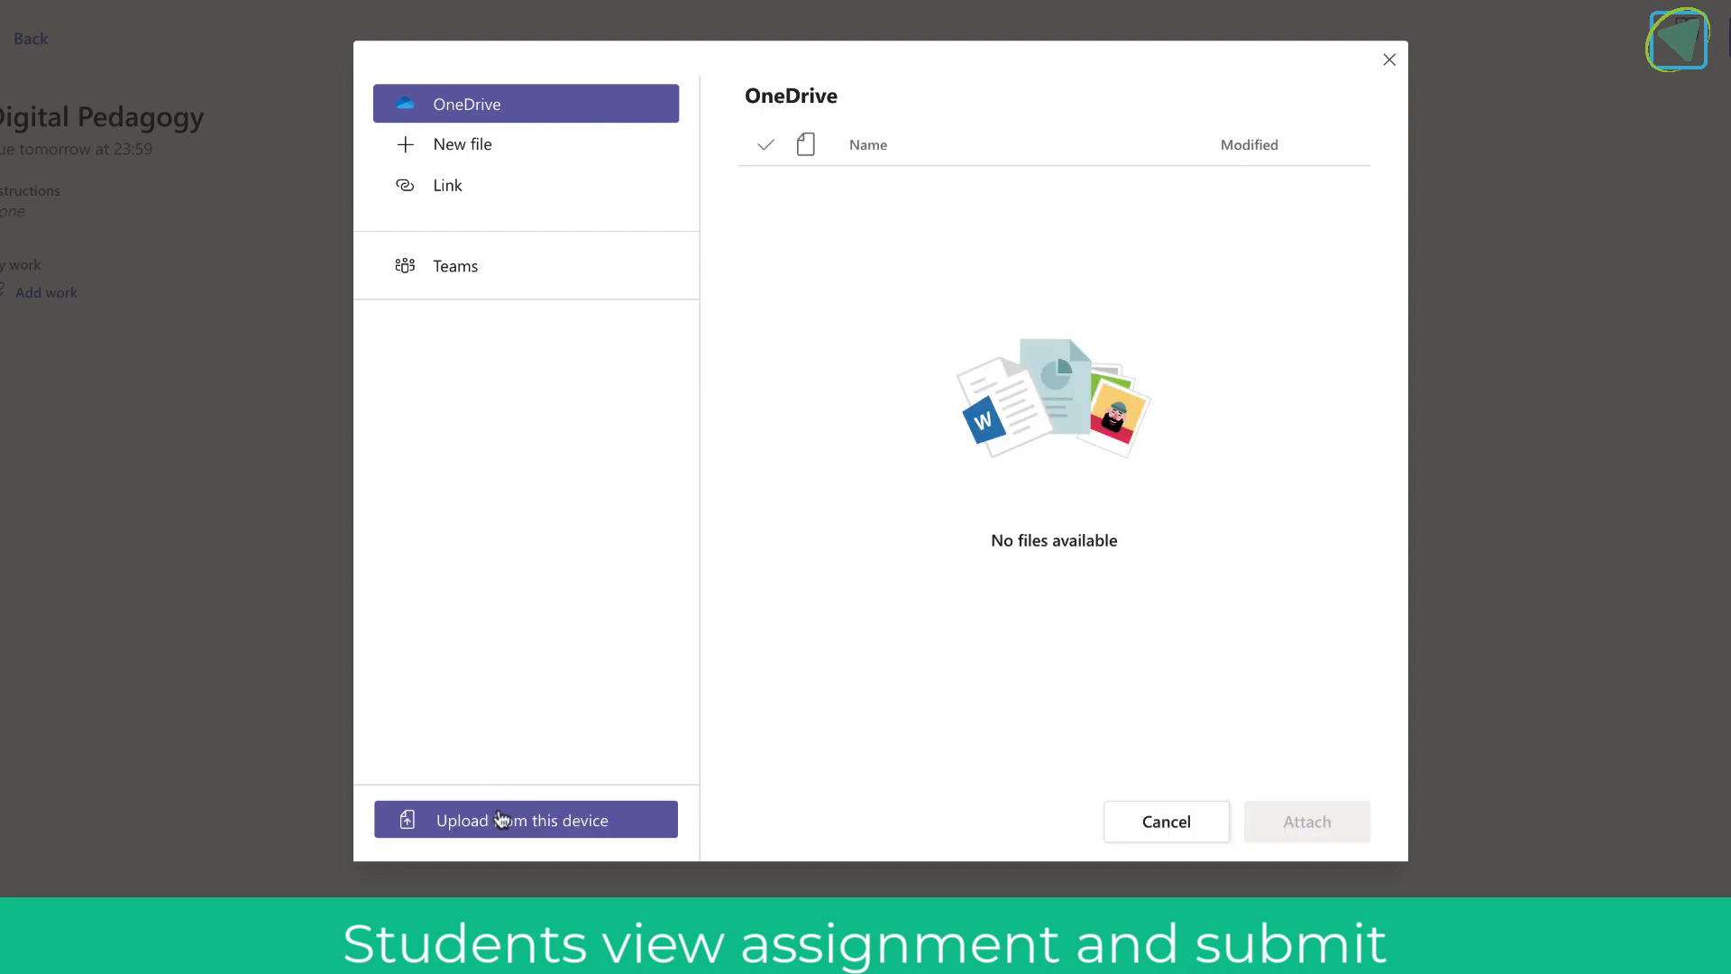
left_click(501, 821)
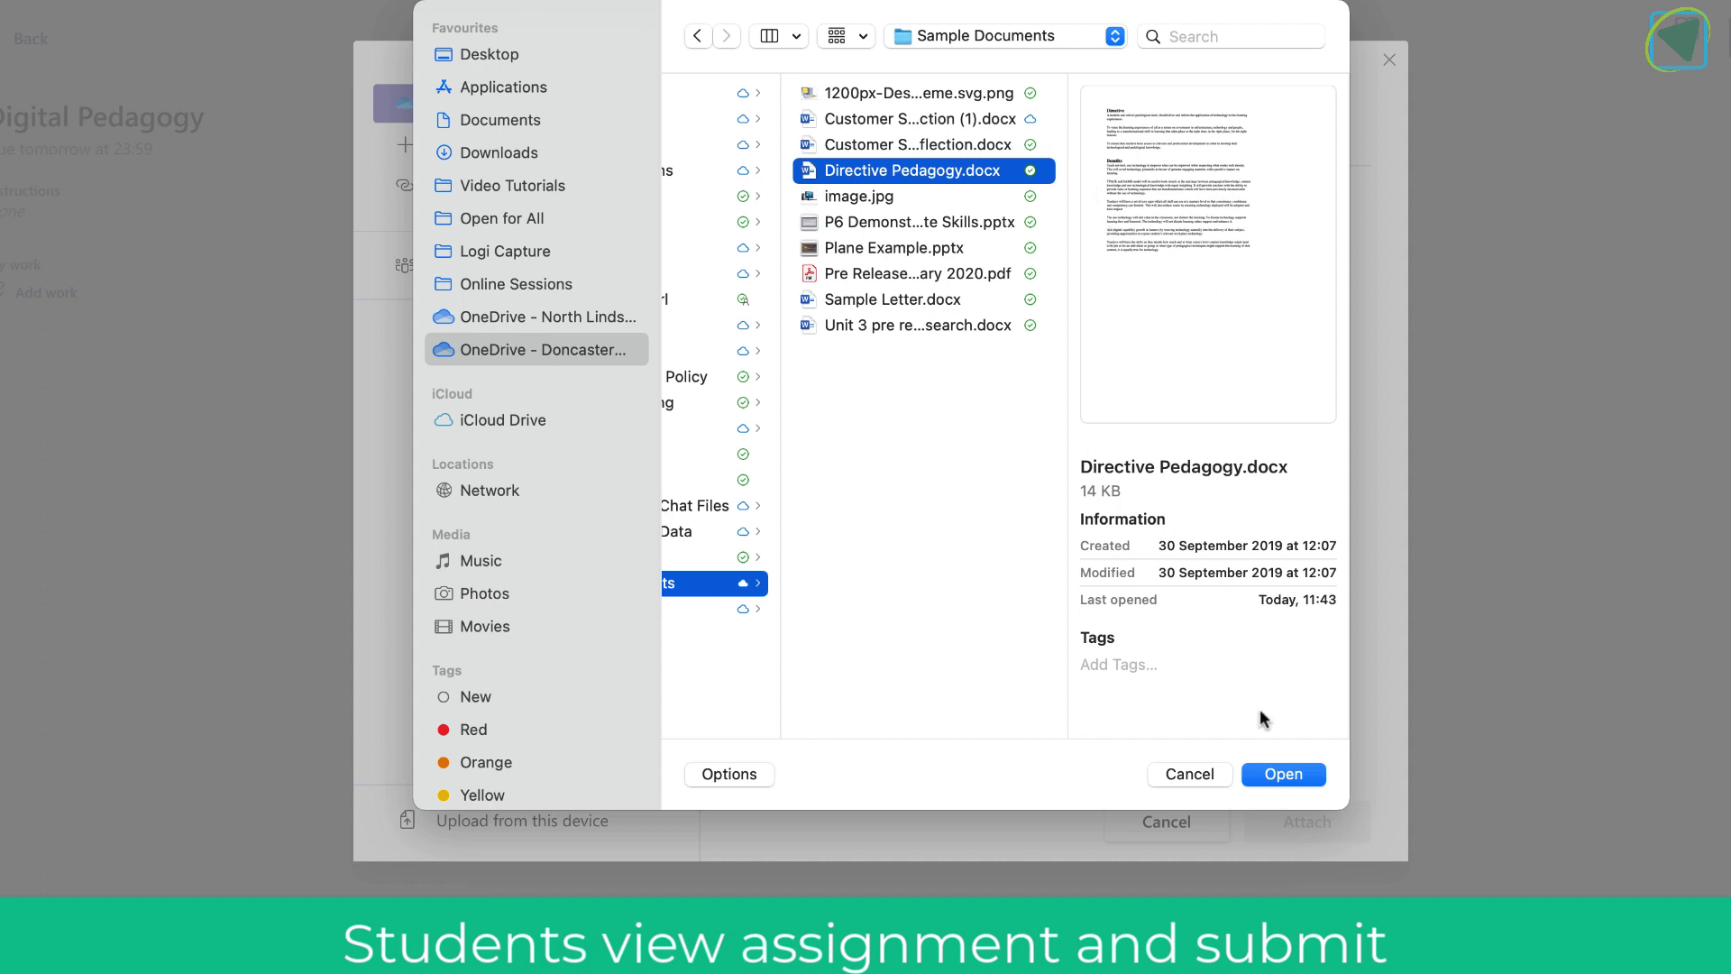
left_click(1284, 772)
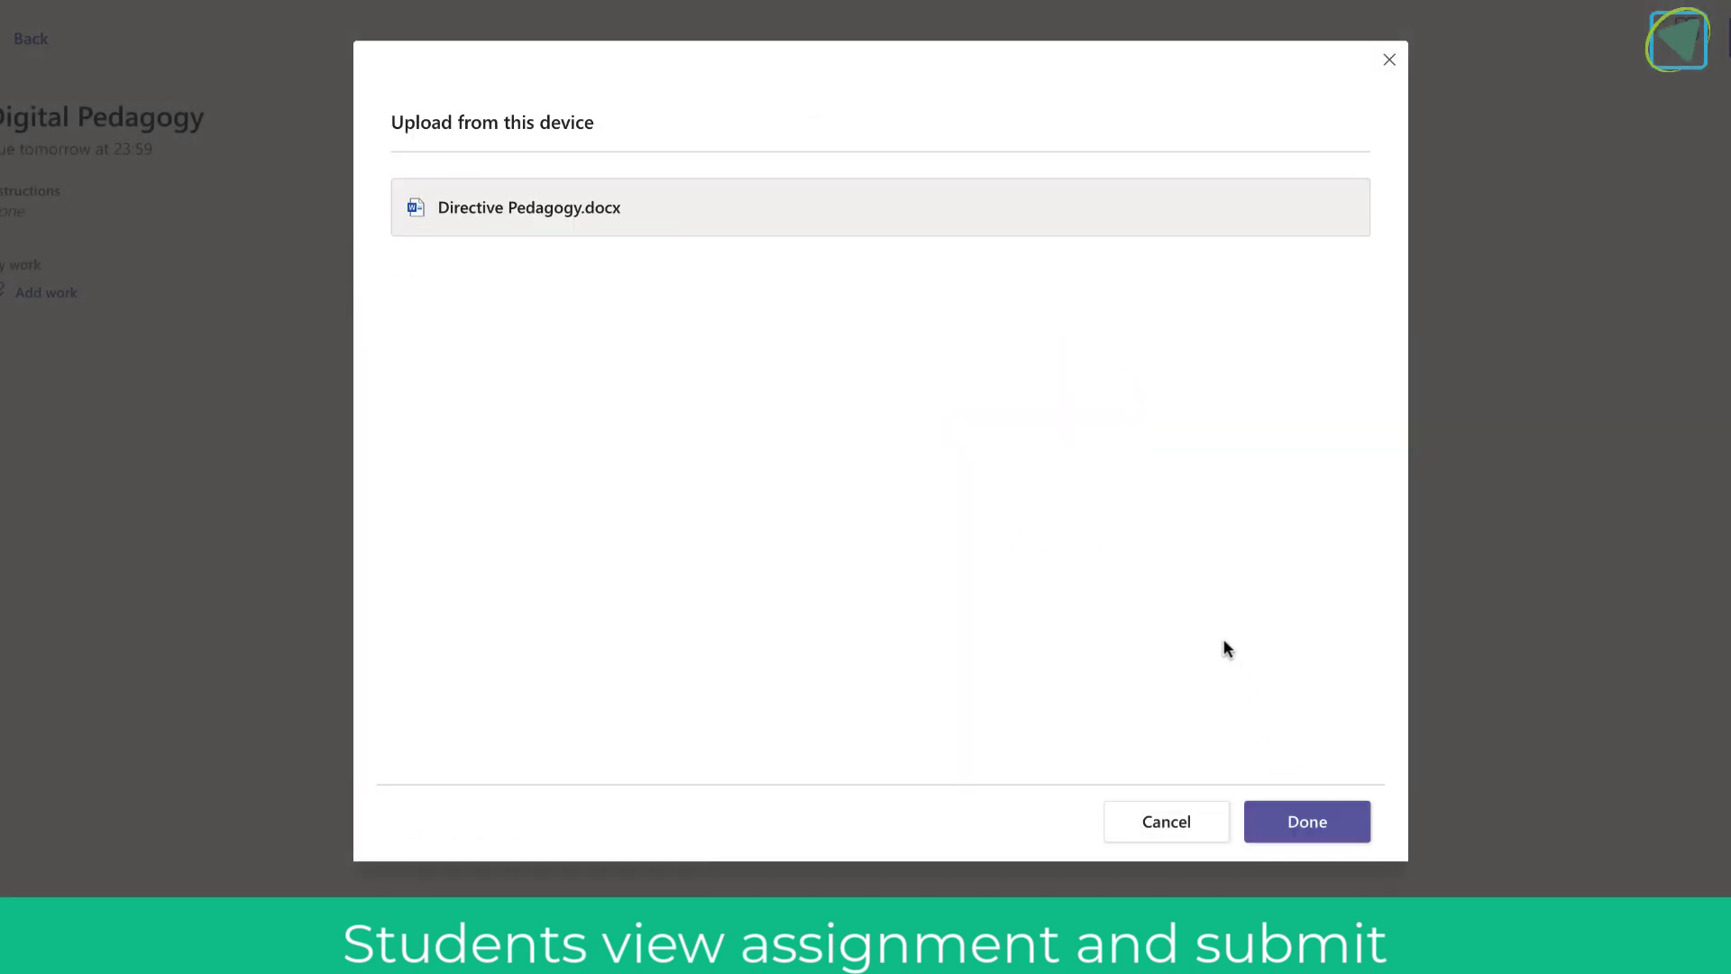
left_click(1323, 823)
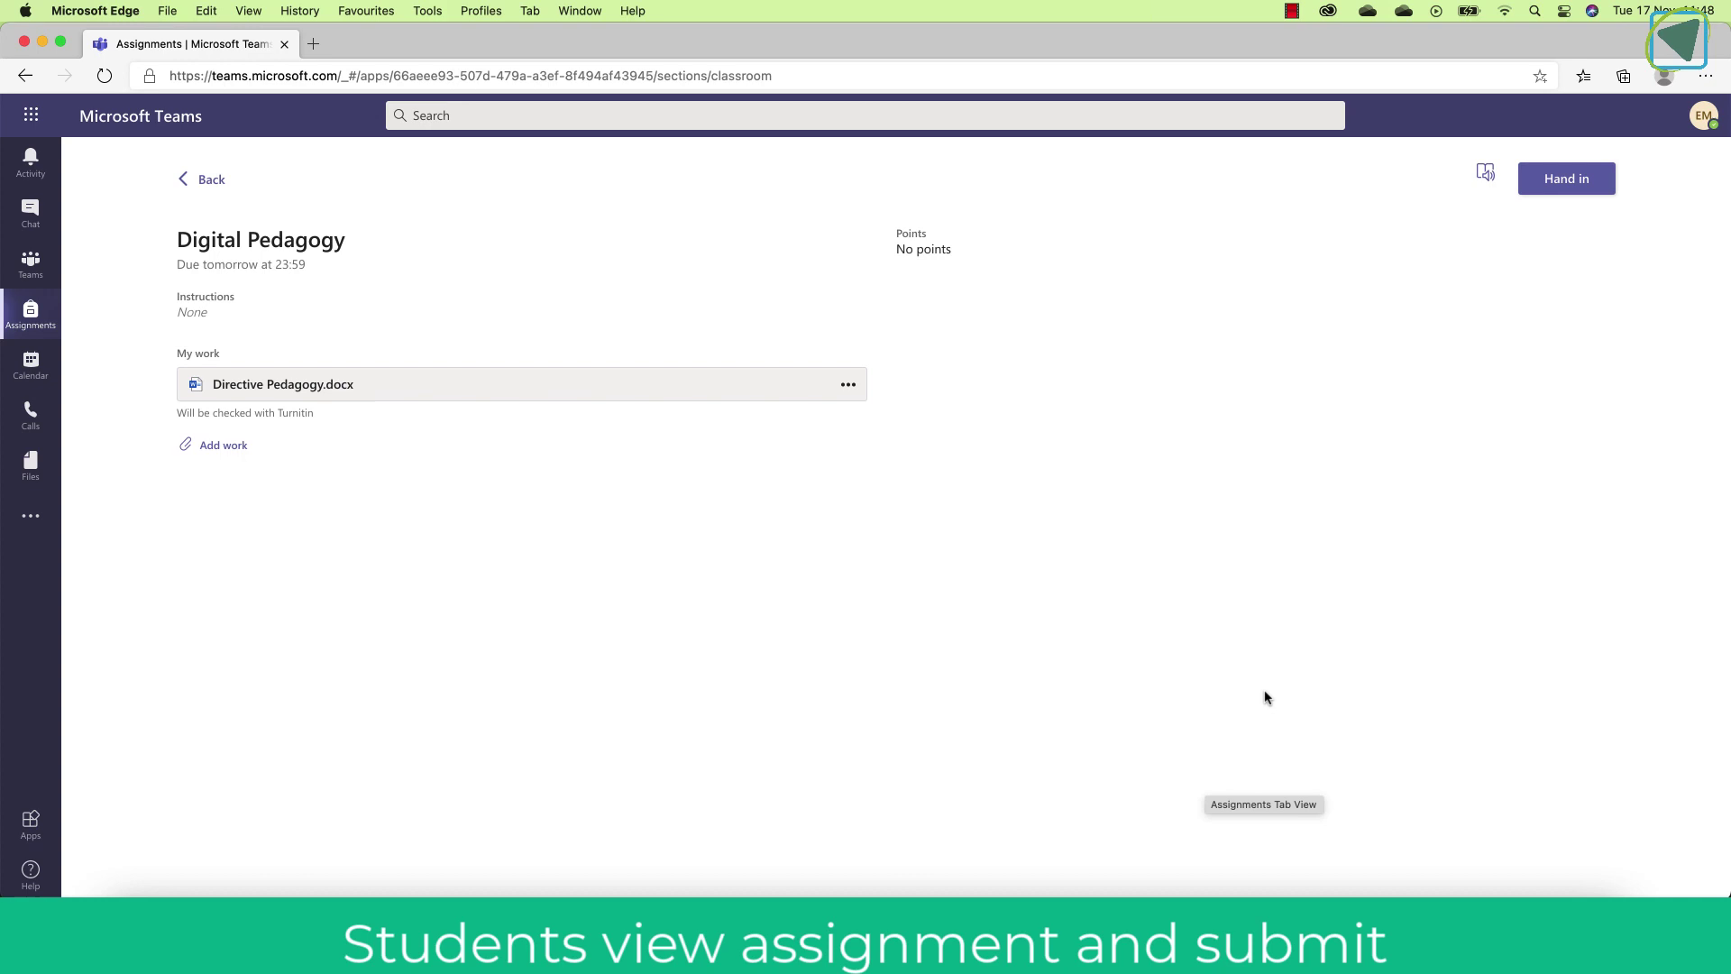
left_click(1364, 189)
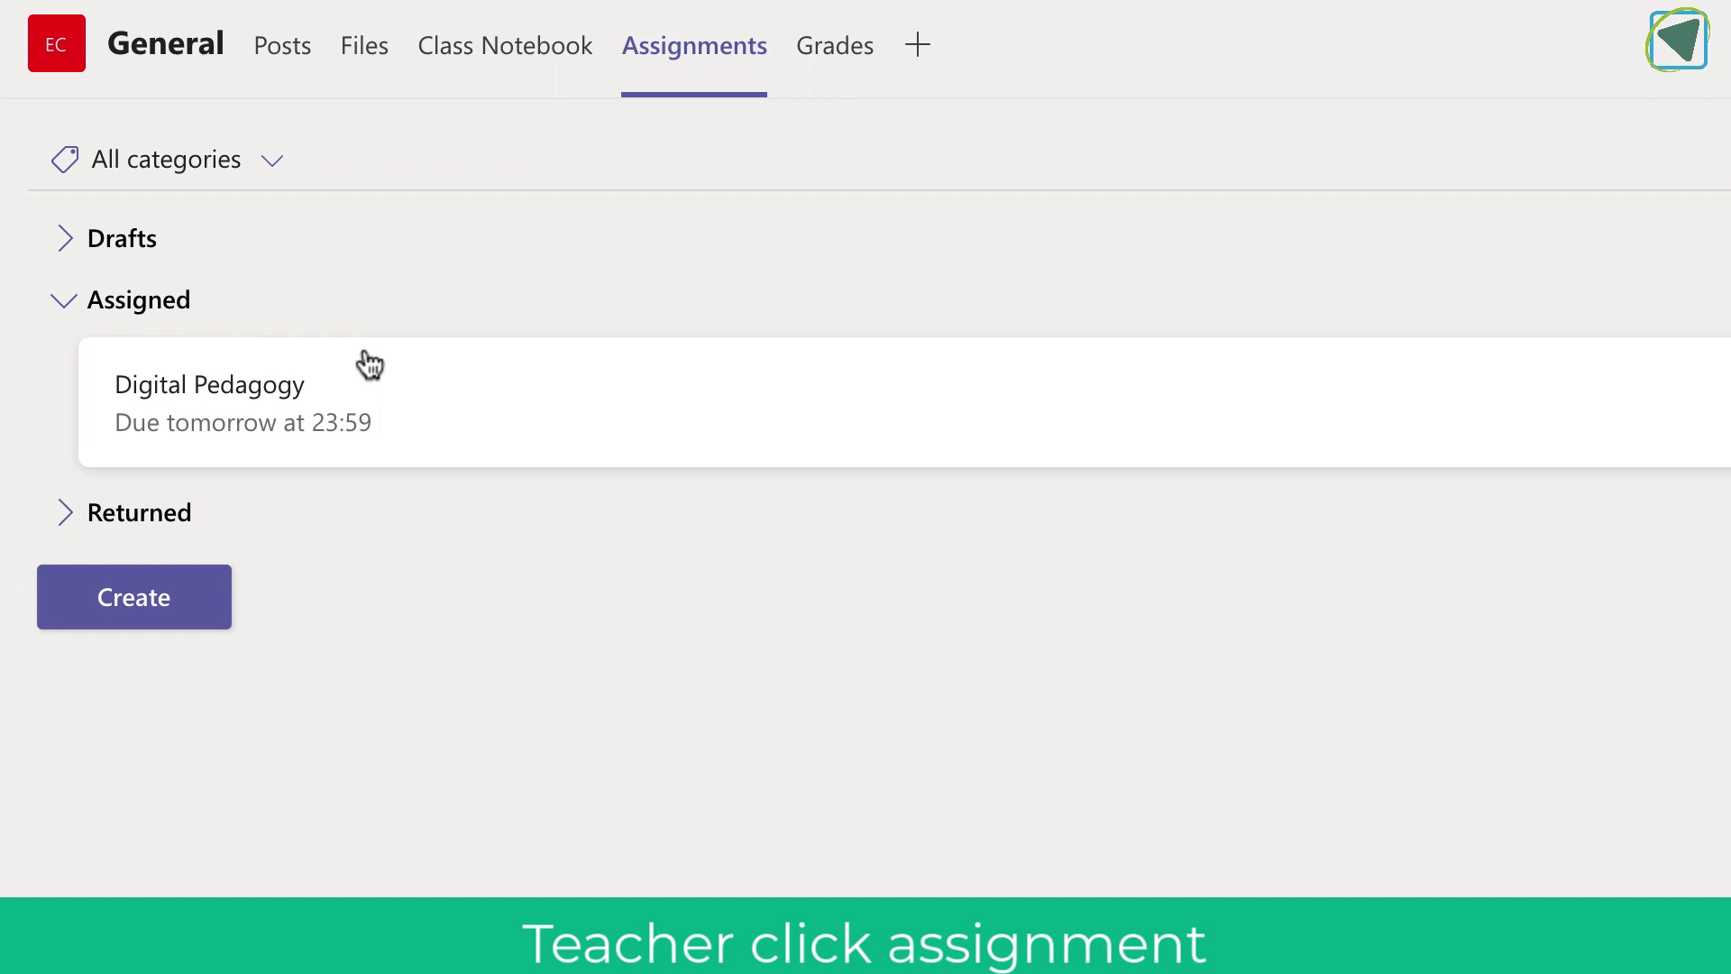
- As the teacher, open the handed-in submission for Digital Pedagogy and view its Turnitin report
left_click(369, 364)
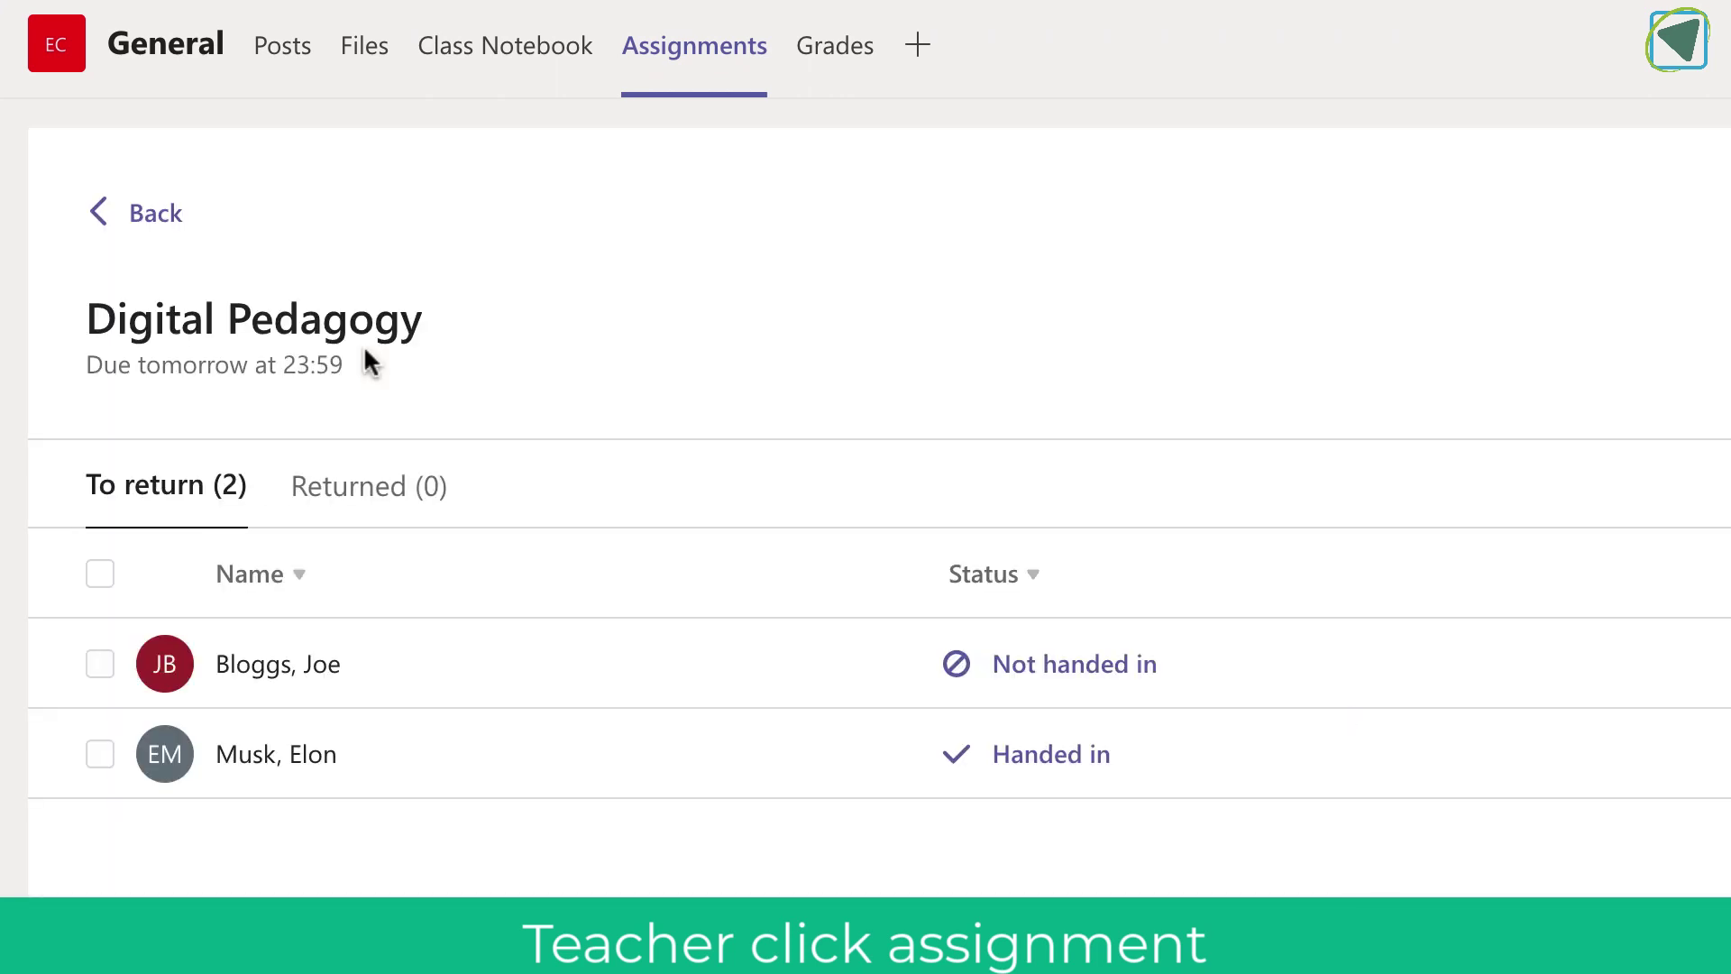
left_click(1051, 765)
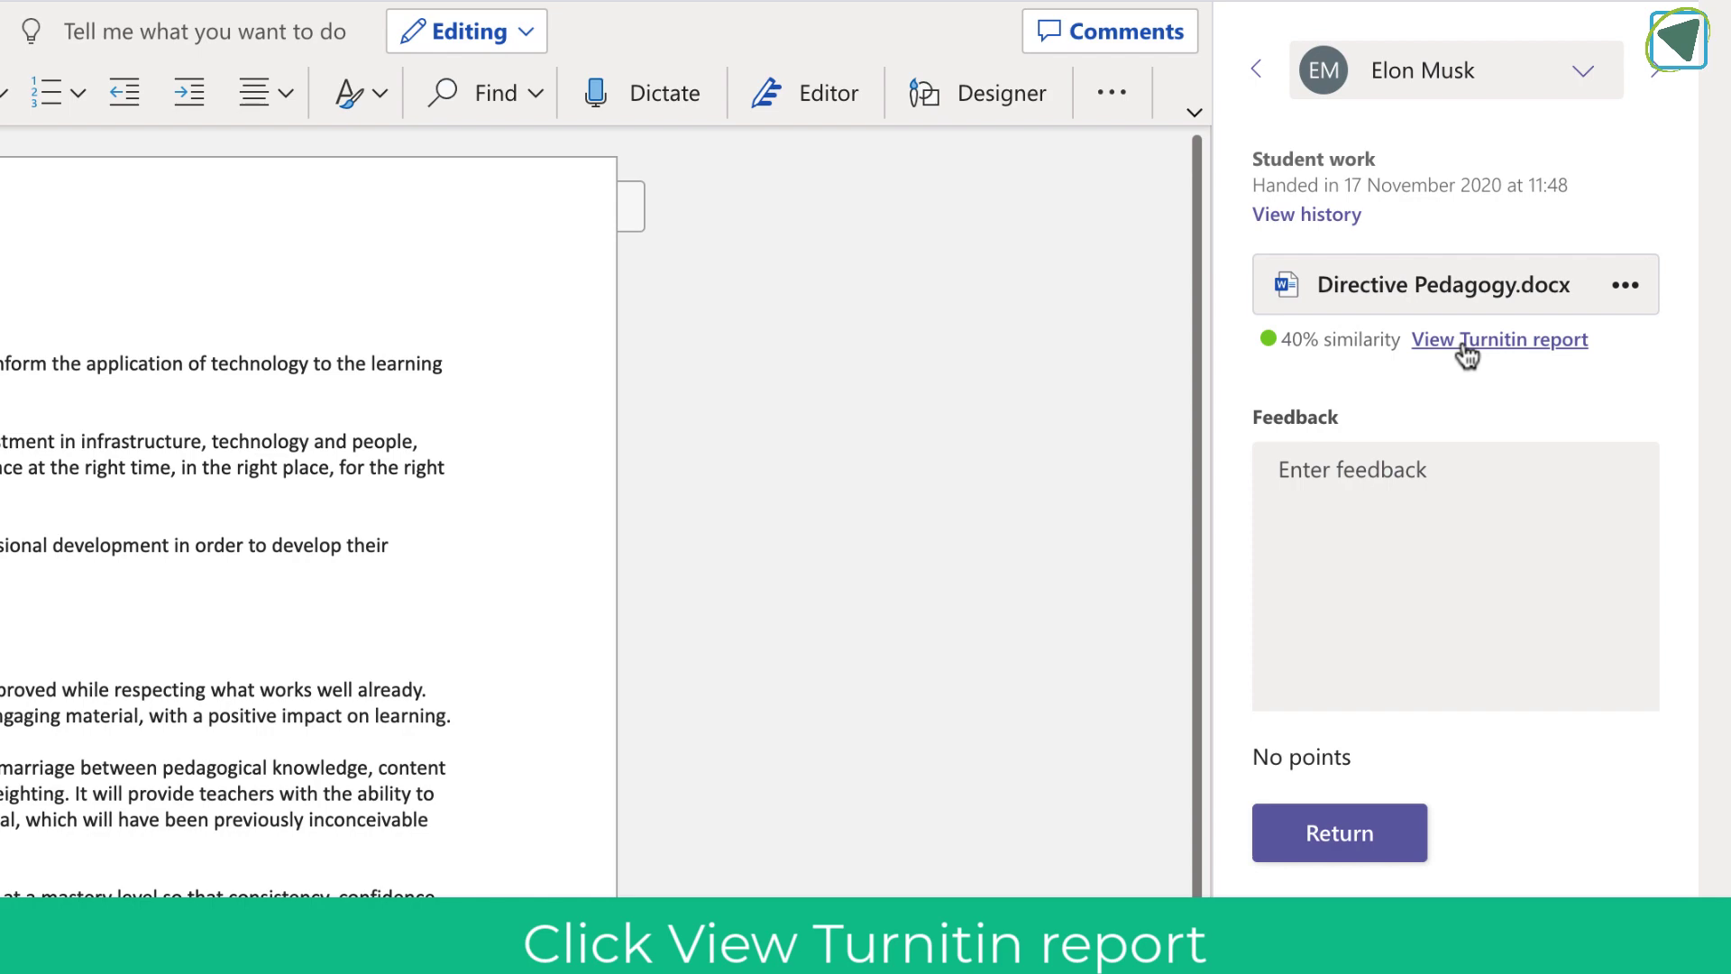
left_click(1462, 342)
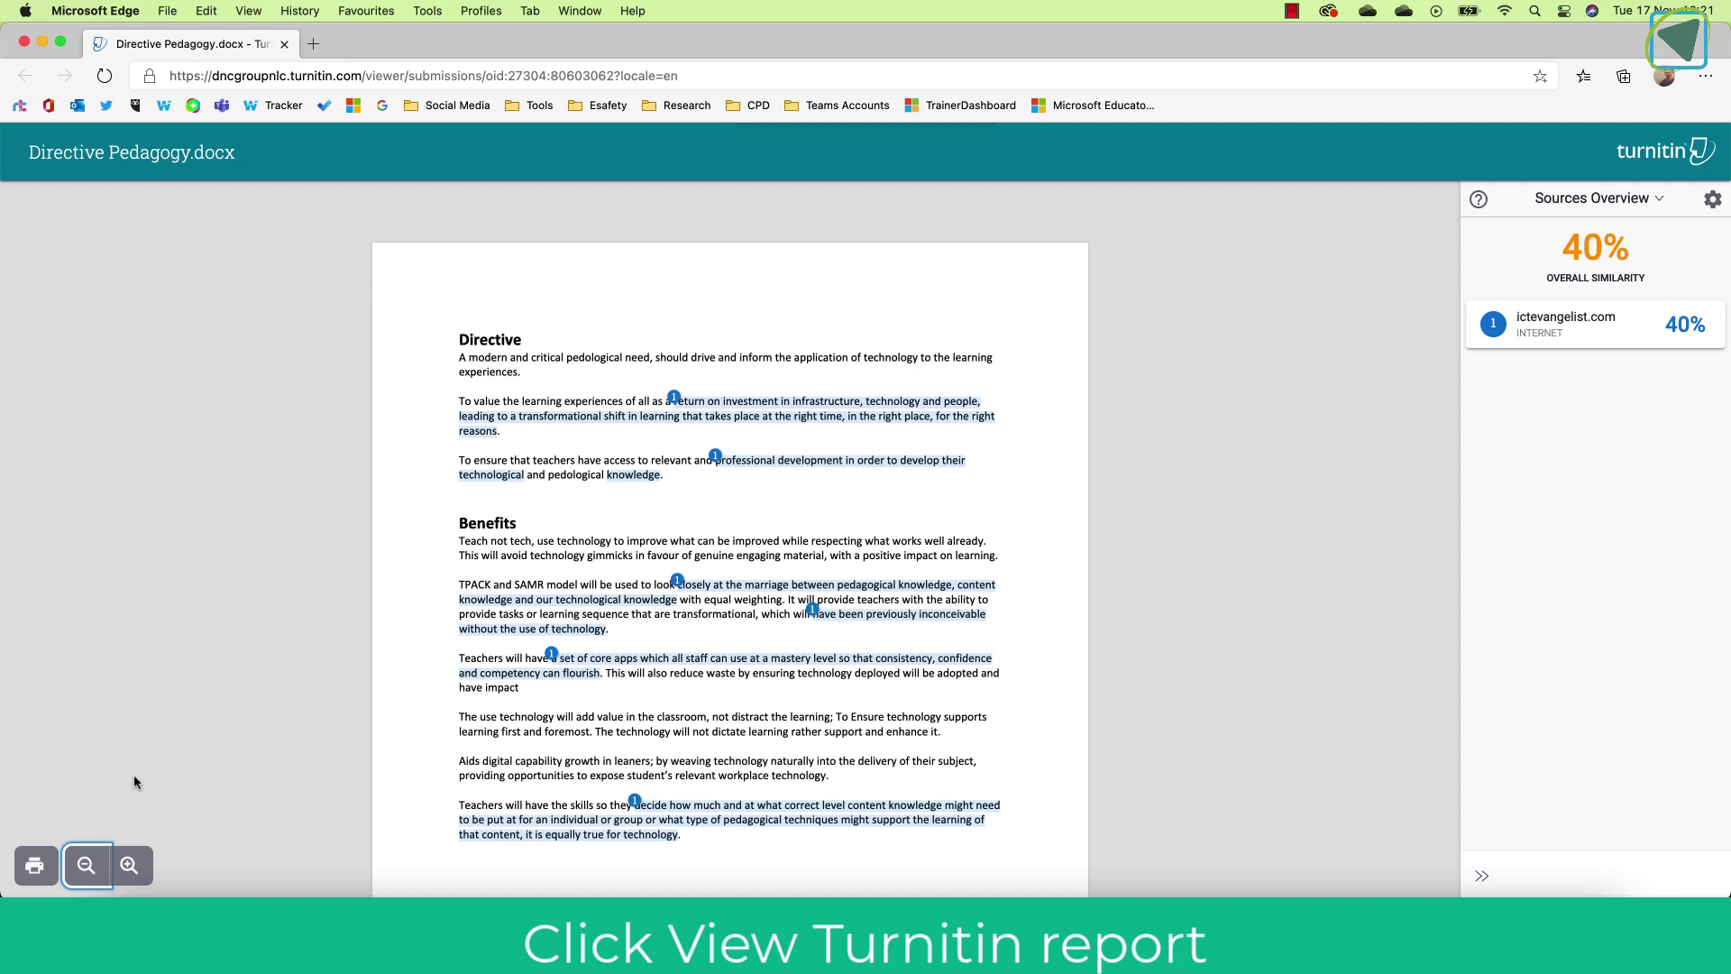
scroll(133, 777, "down", 1)
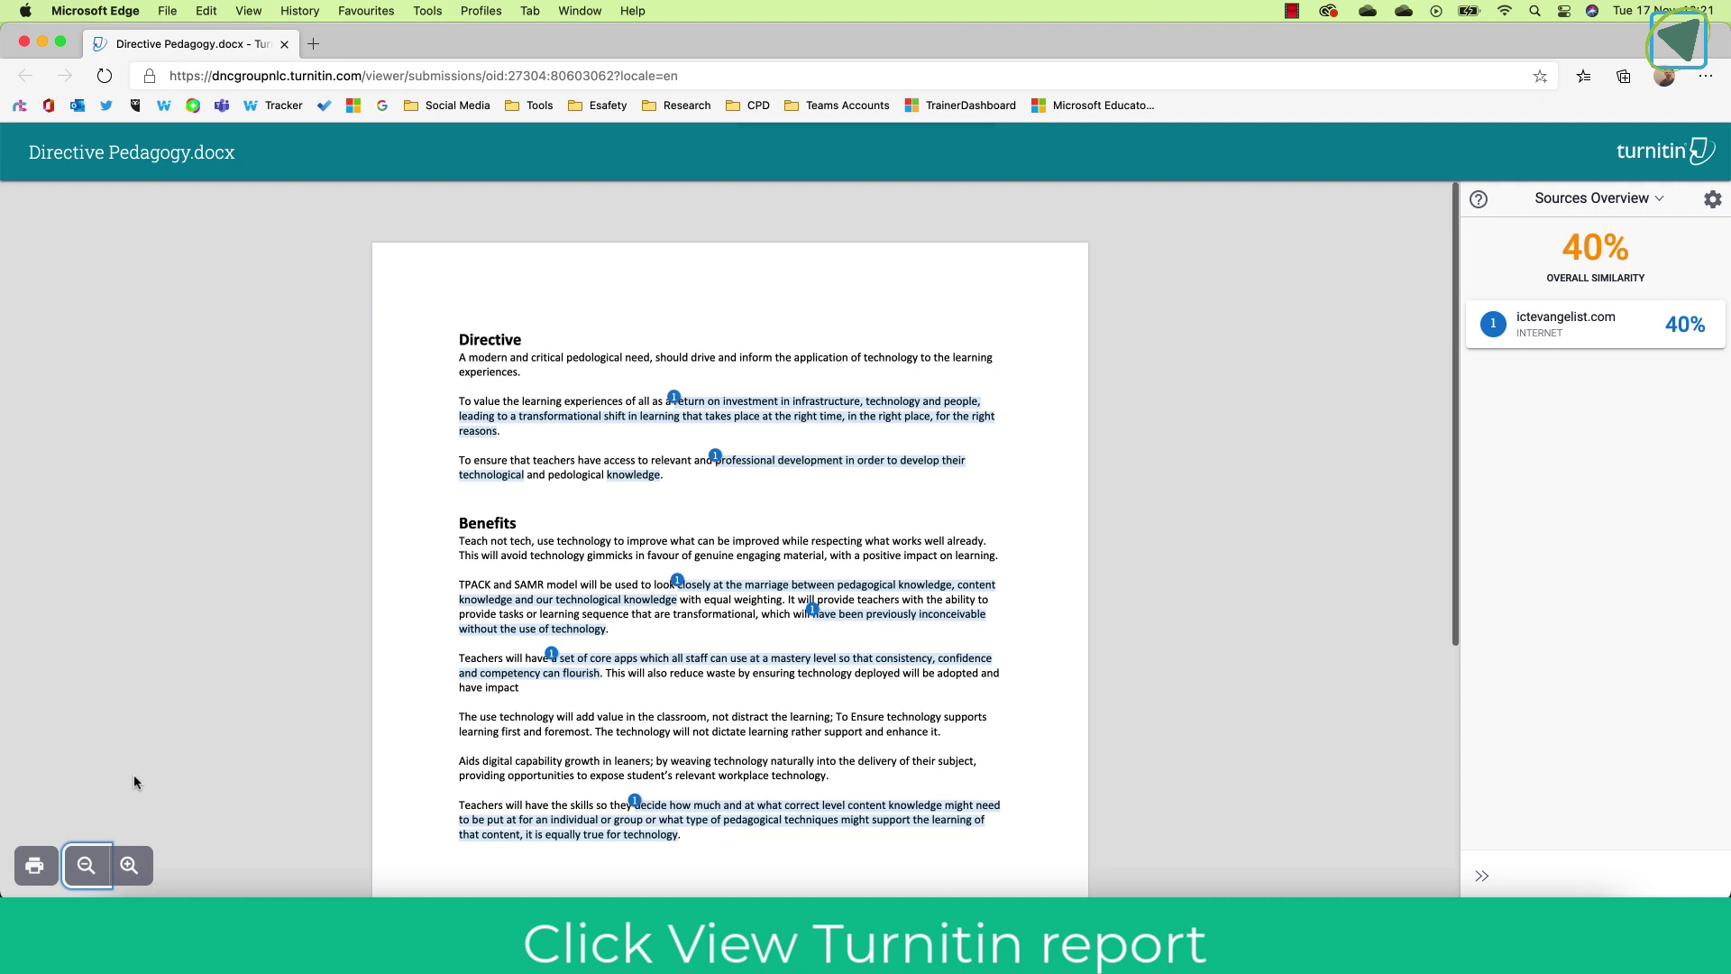
- Review the print preview of the similarity report through to the document text and return to the report without printing
left_click(34, 866)
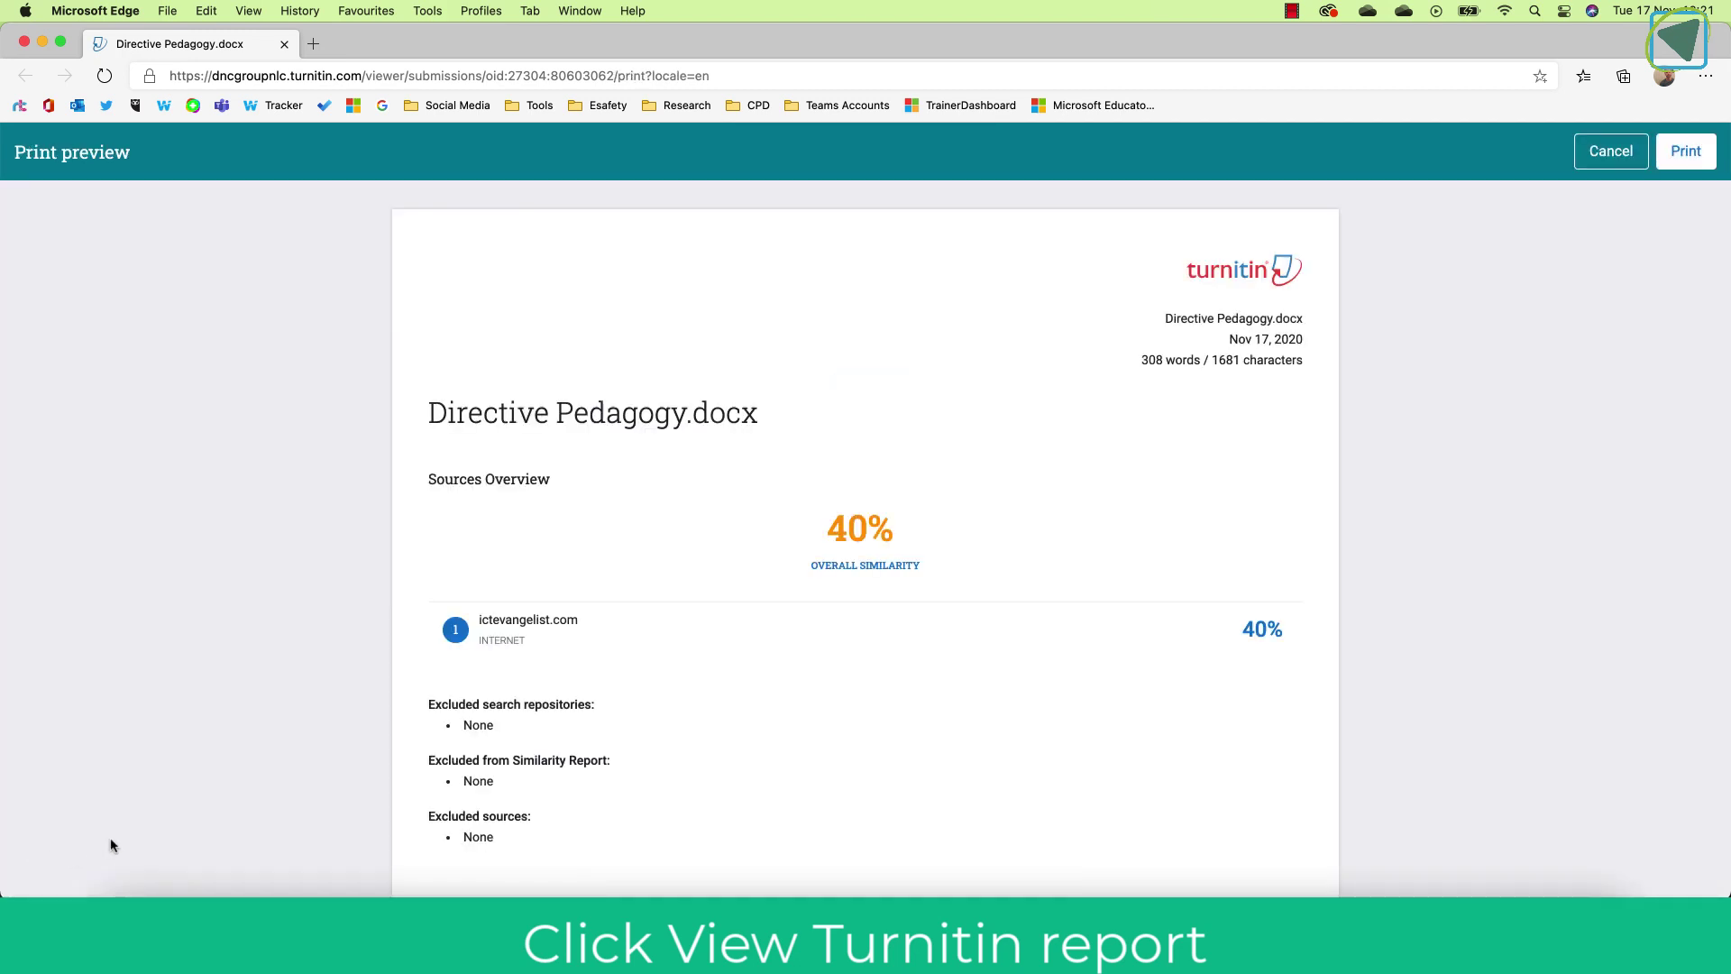
scroll(1190, 385, "down", 5)
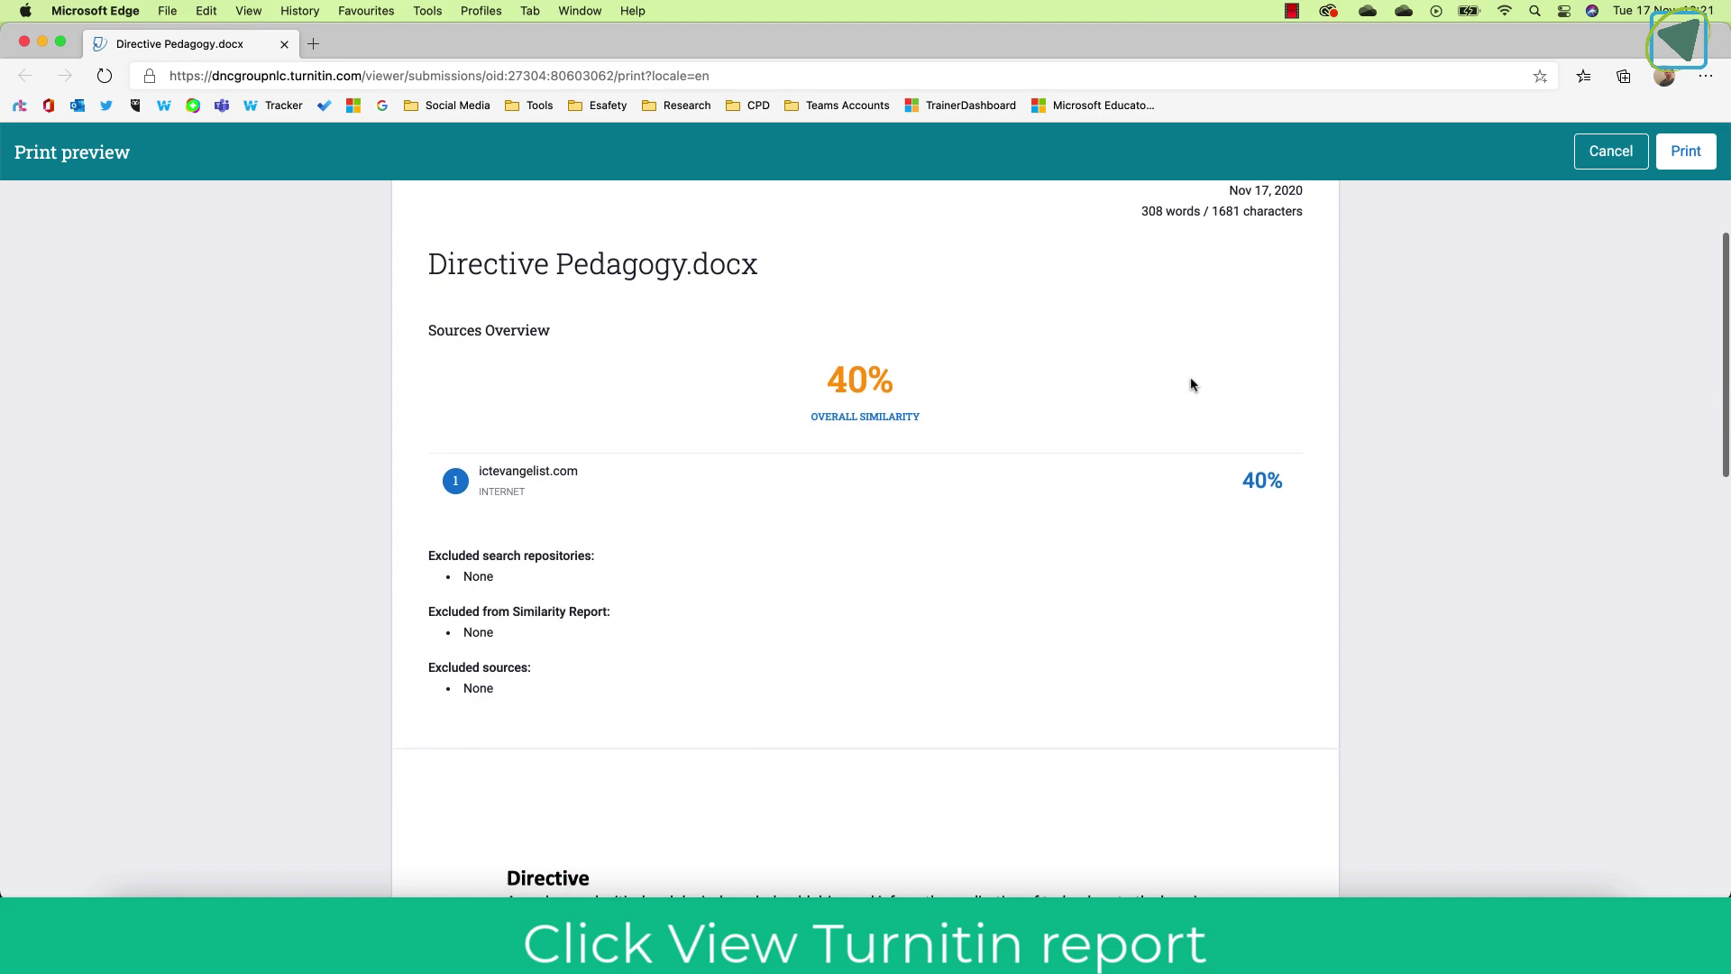
scroll(1190, 385, "down", 5)
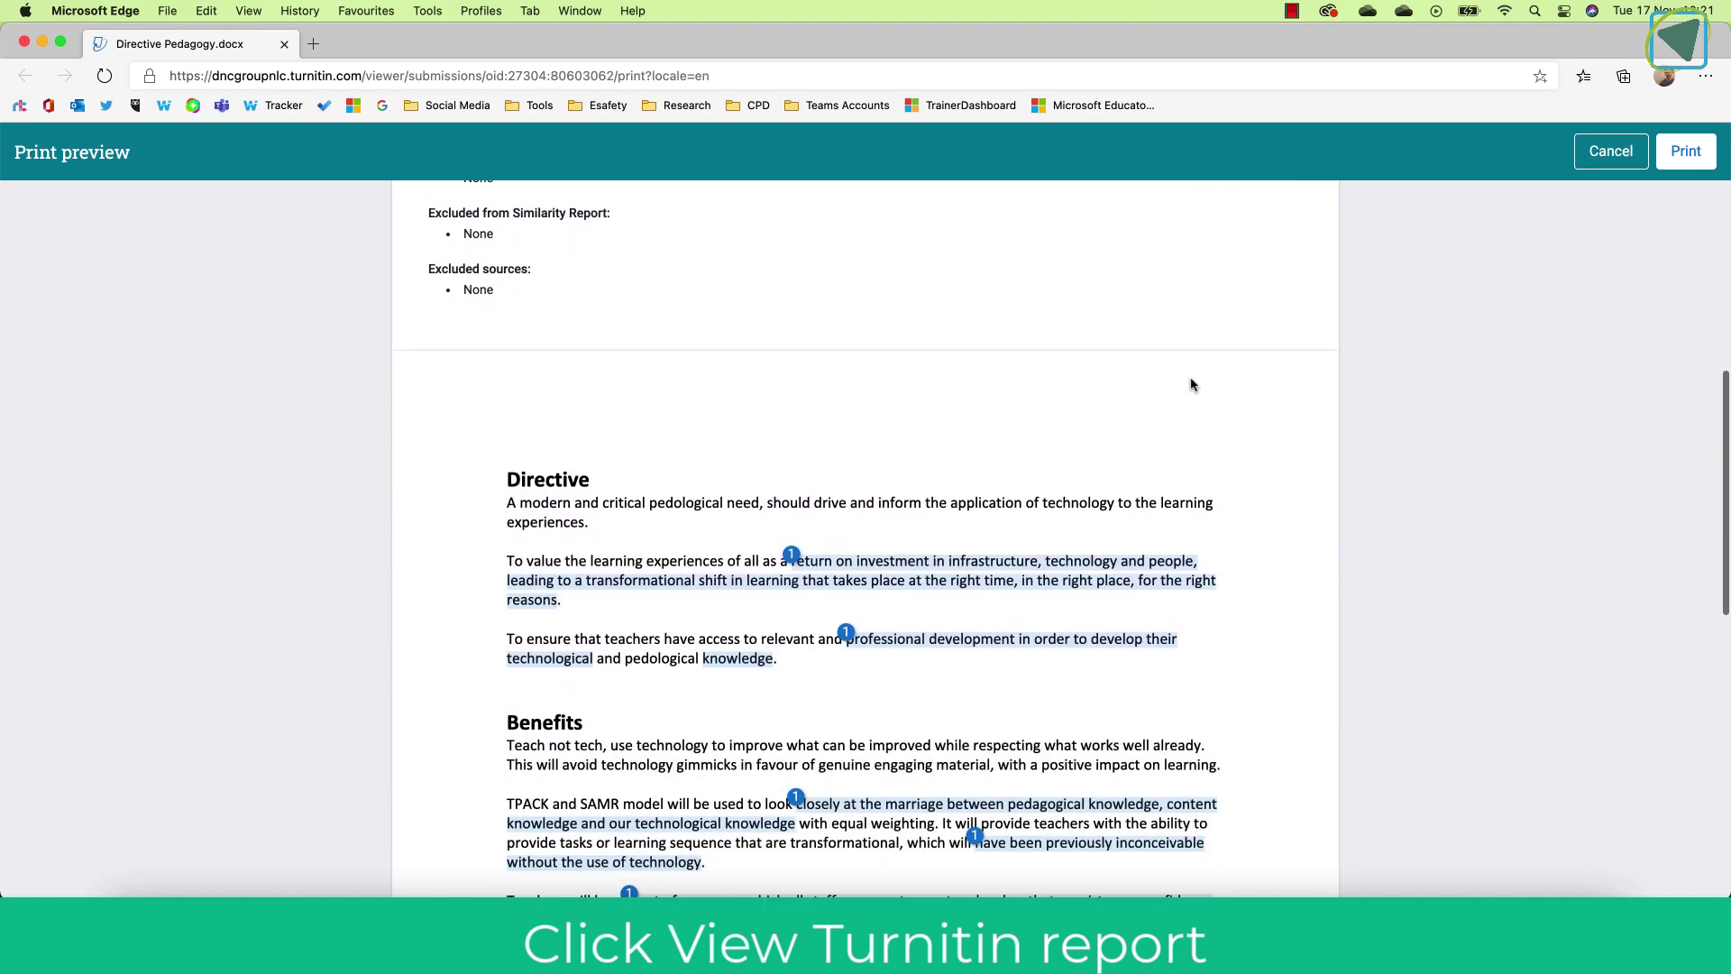
left_click(1589, 155)
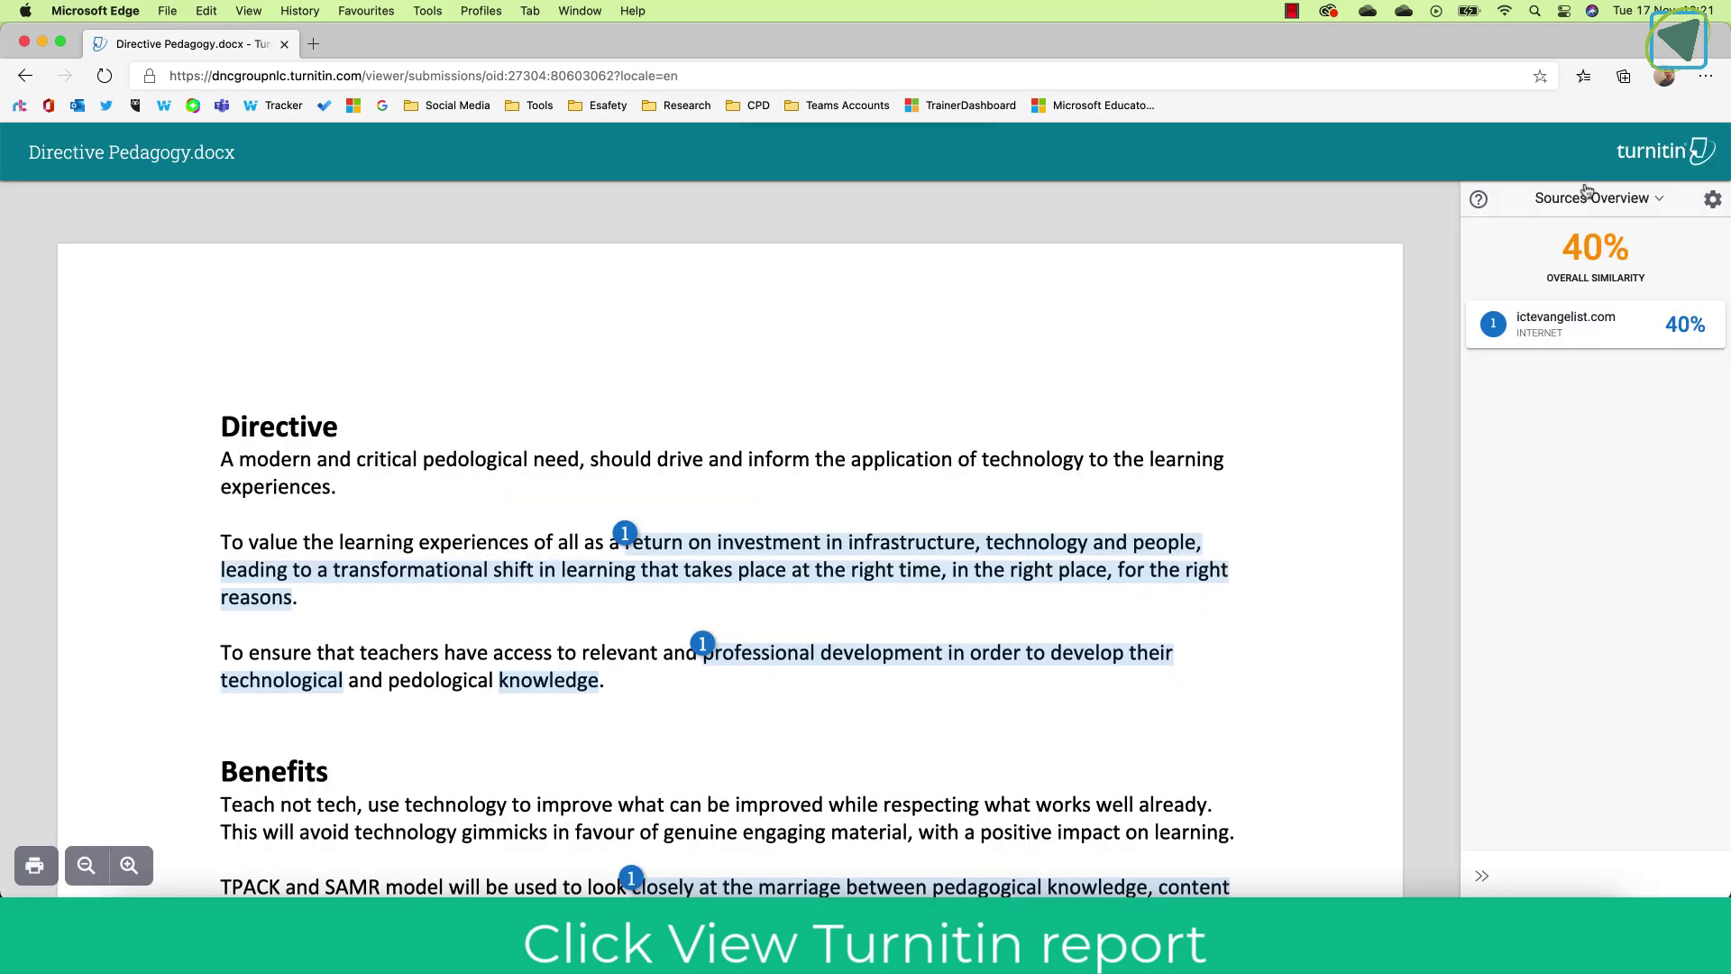
- Exclude the ictevangelist.com source from the similarity report and switch the source list to All Sources
left_click(1601, 332)
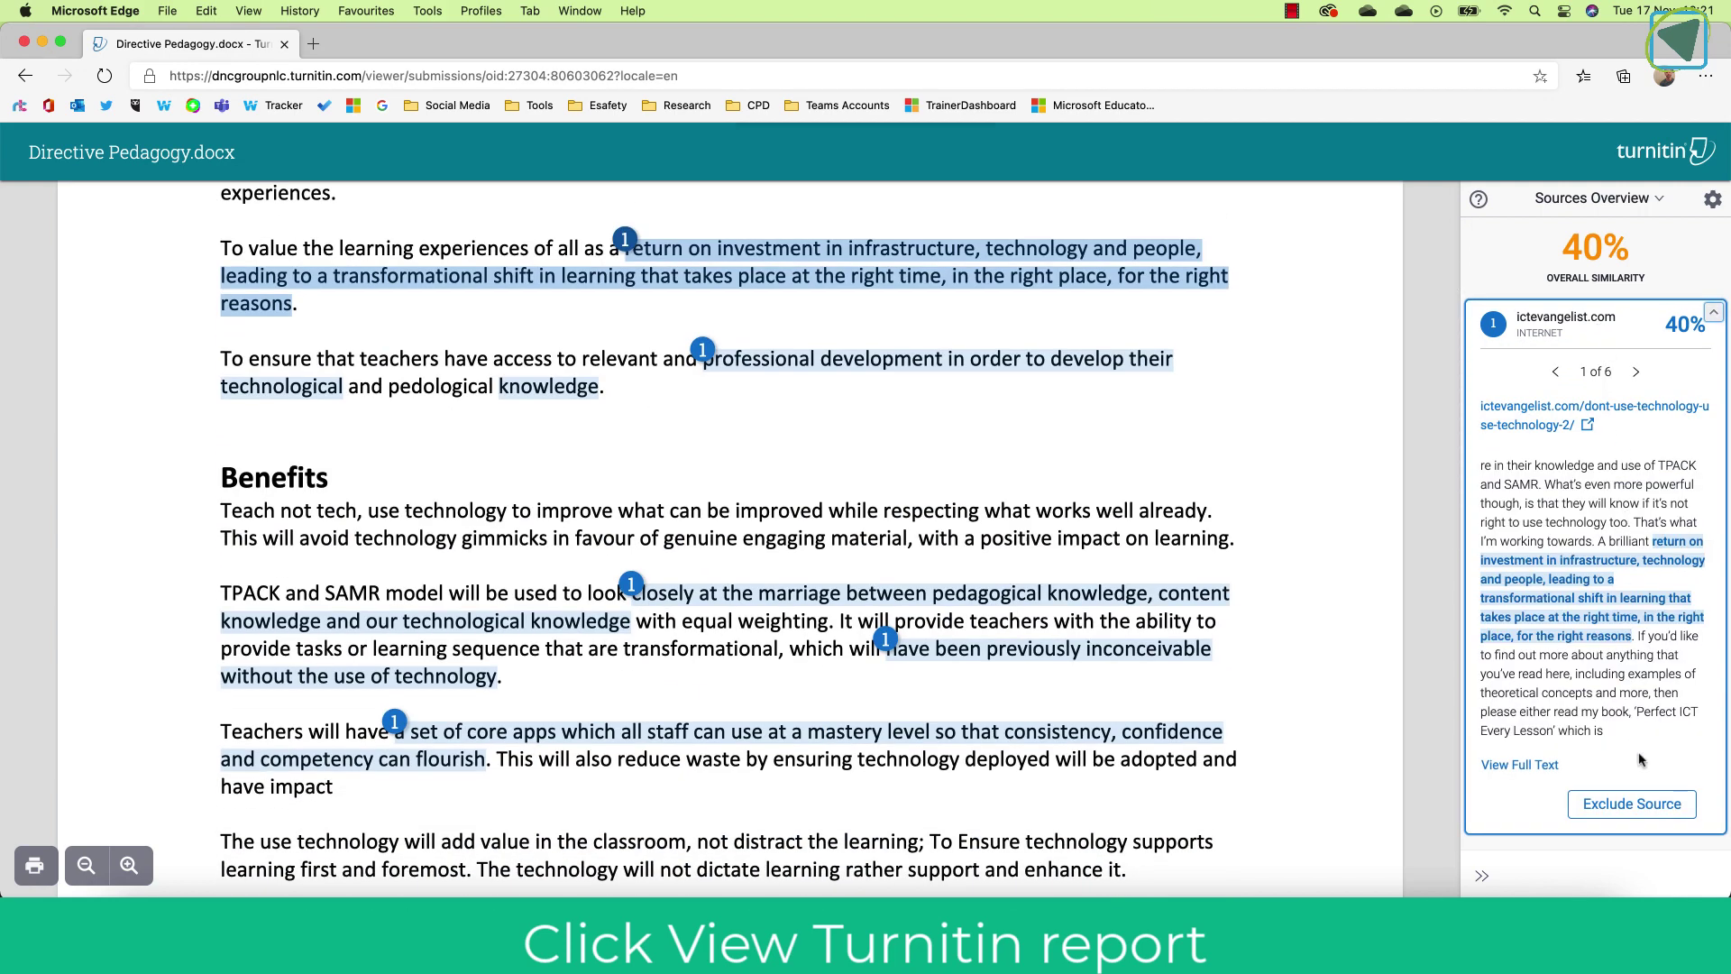
left_click(1642, 802)
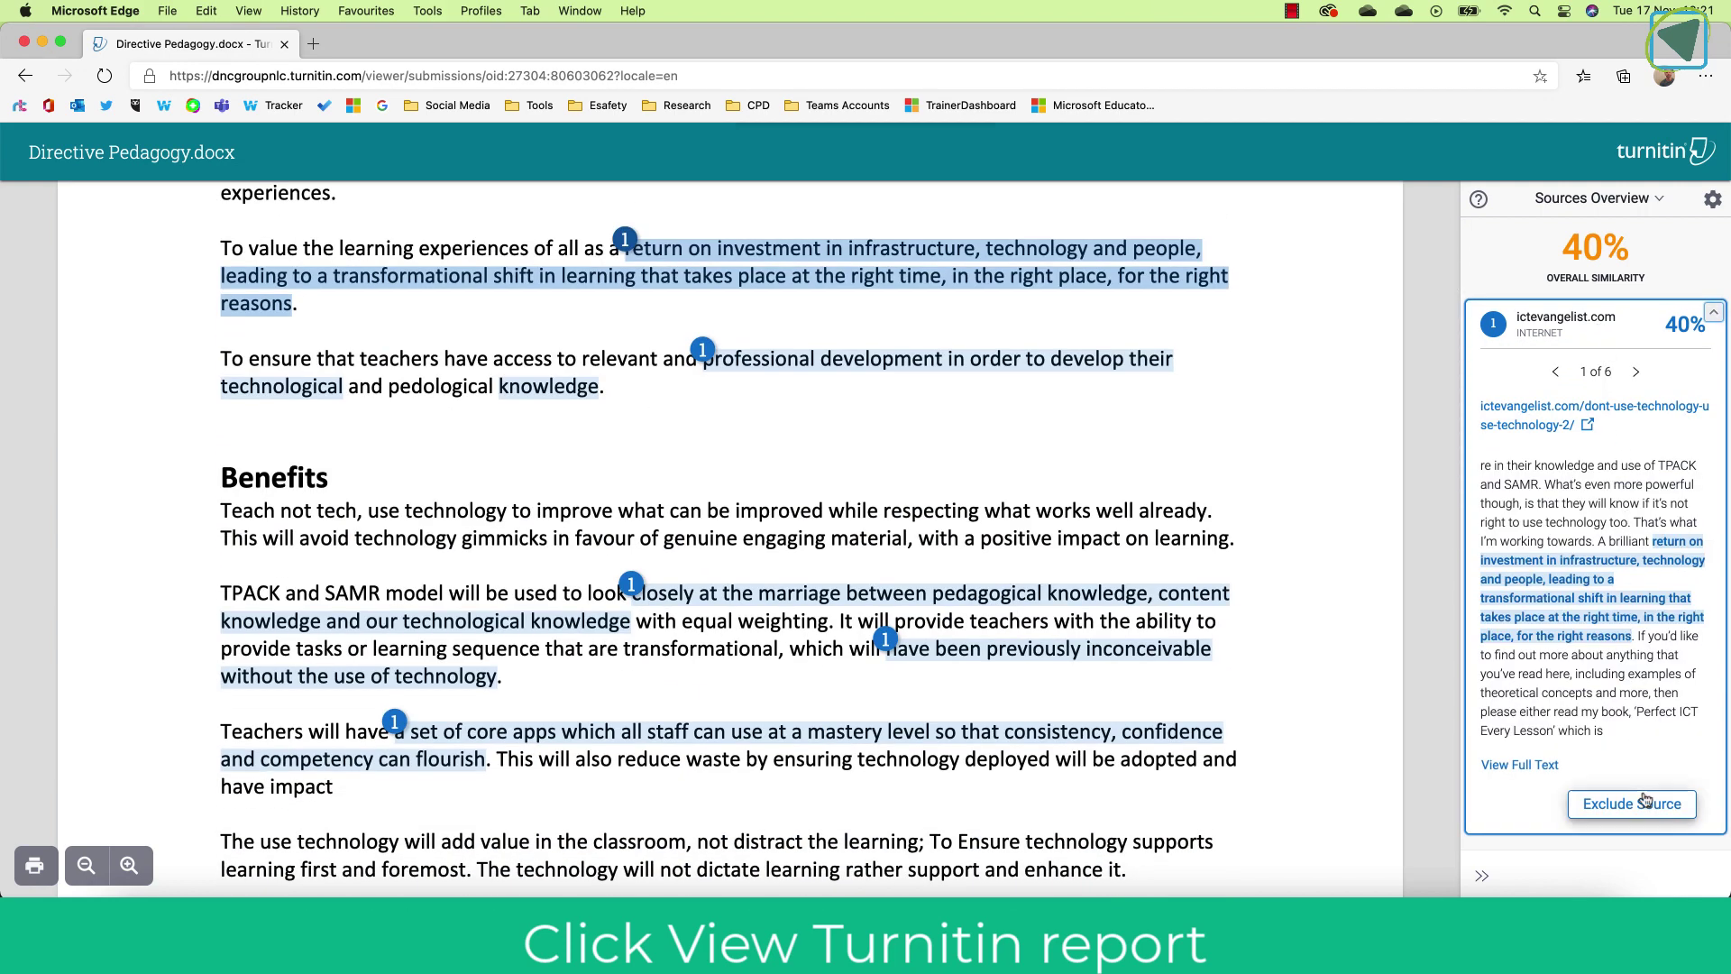
left_click(1659, 201)
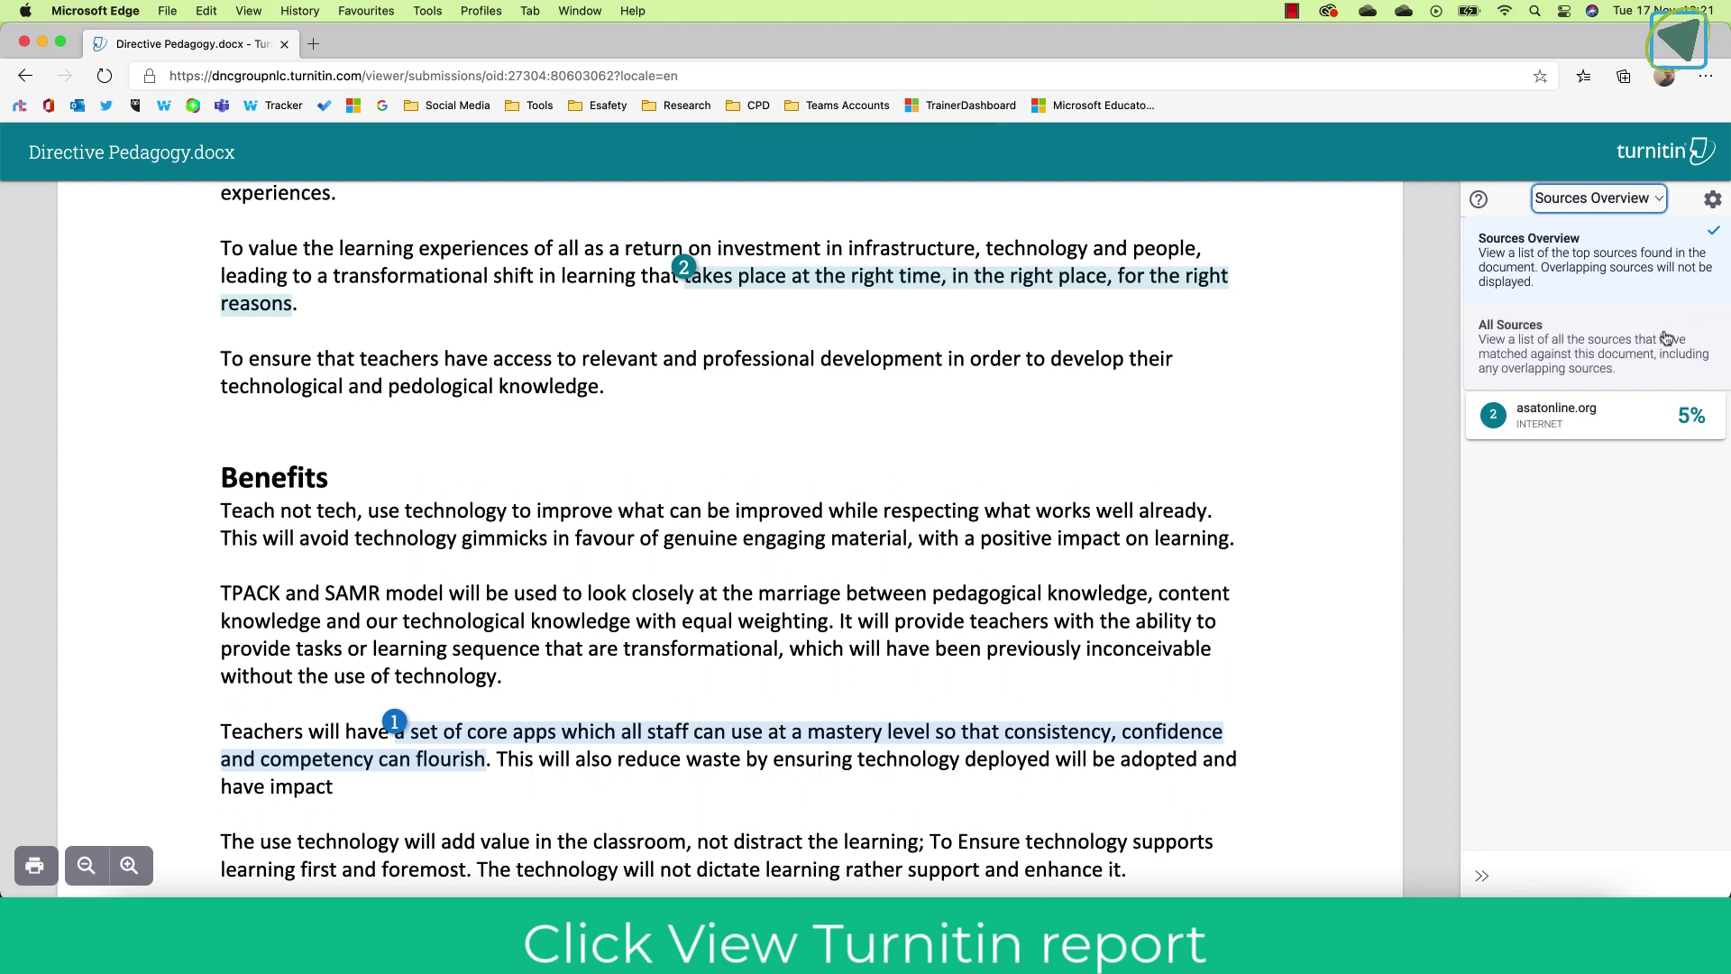
left_click(1665, 338)
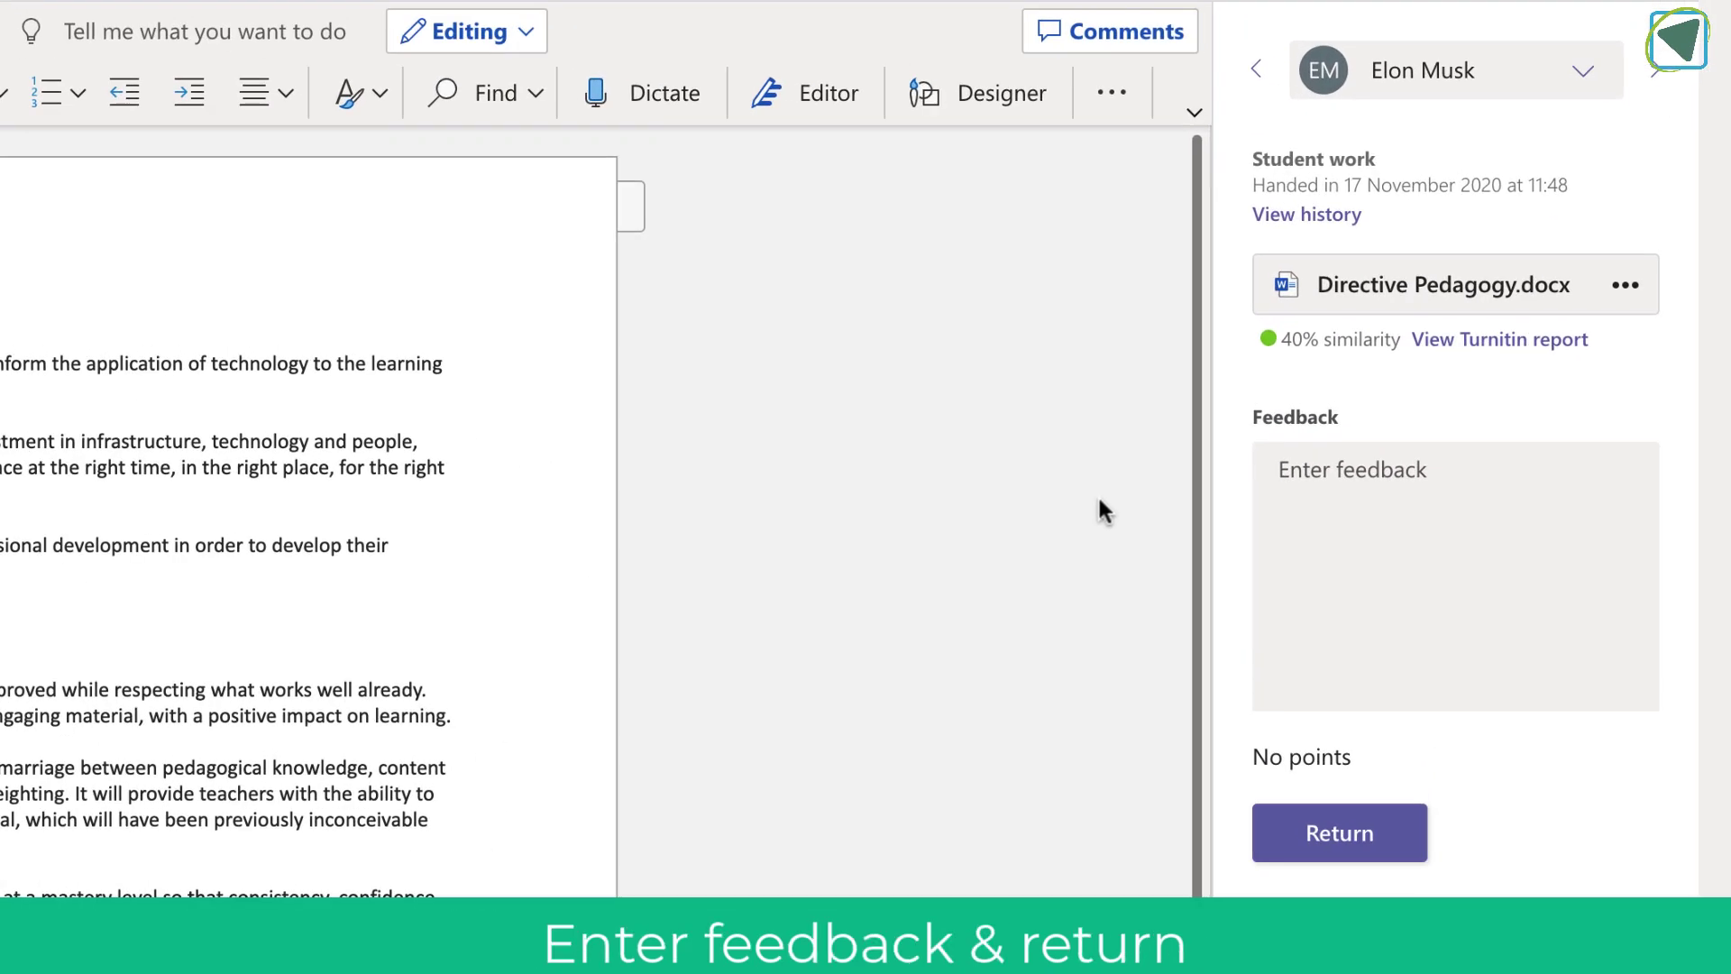
- Enter the feedback "Please ensure you refrence sources." on the submission and return the work to the student
left_click(1304, 514)
type("Please ensure you refrence sources.")
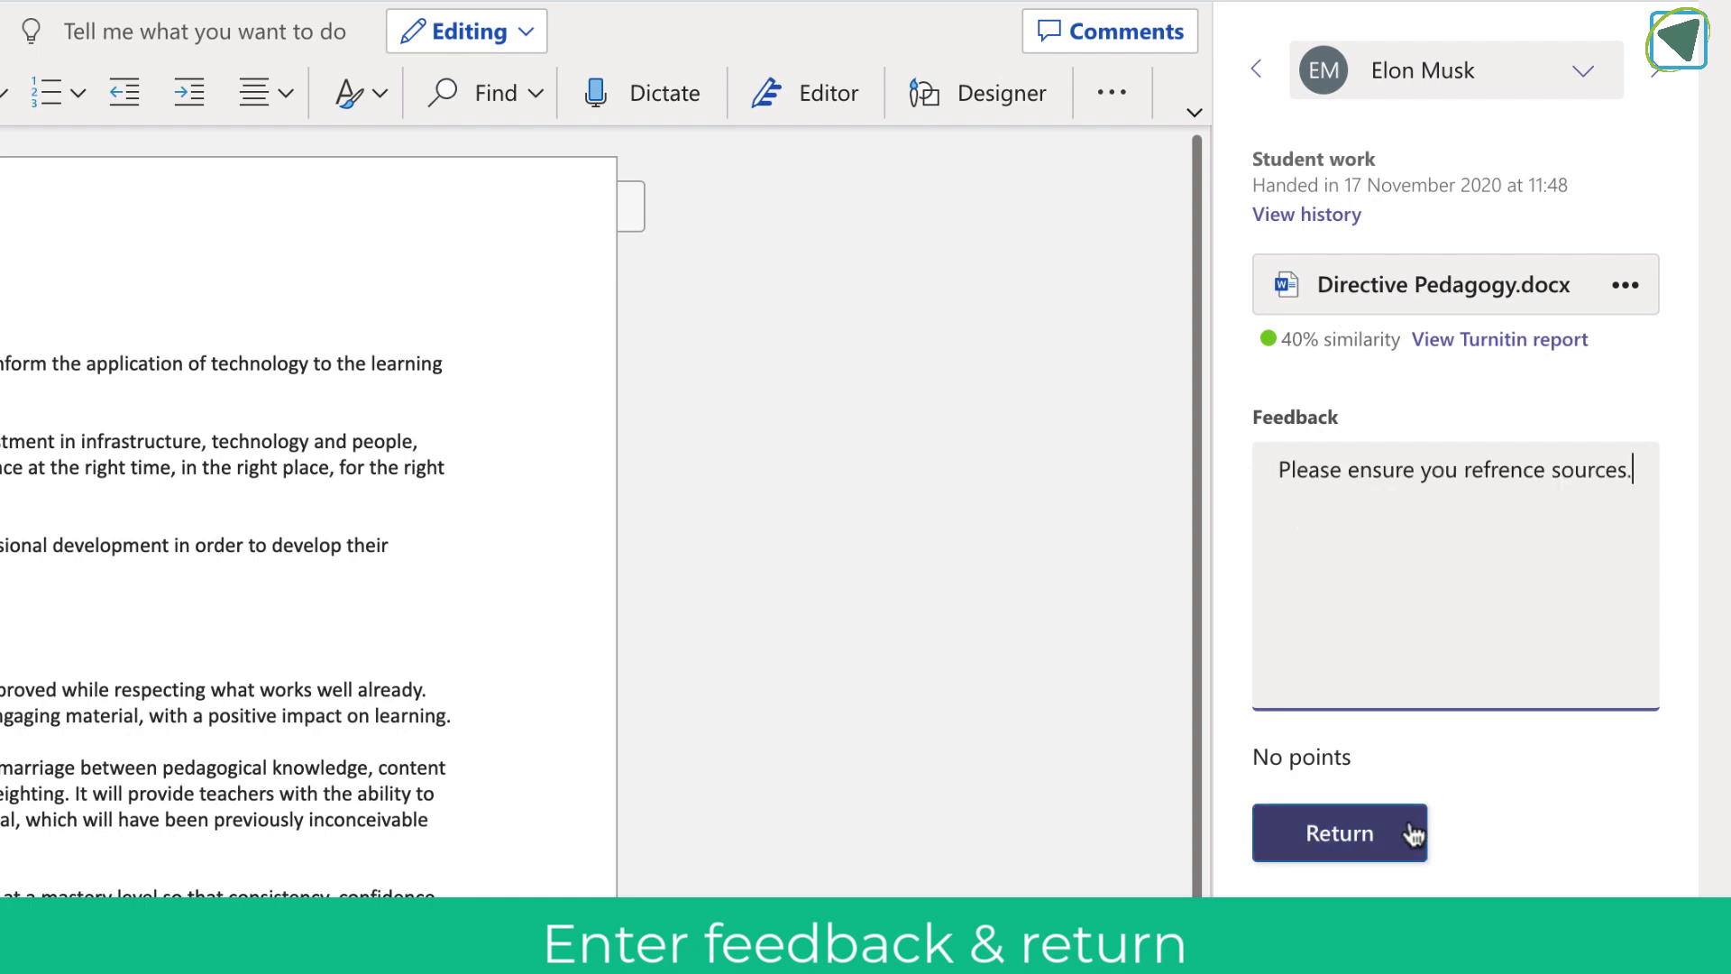
left_click(1370, 843)
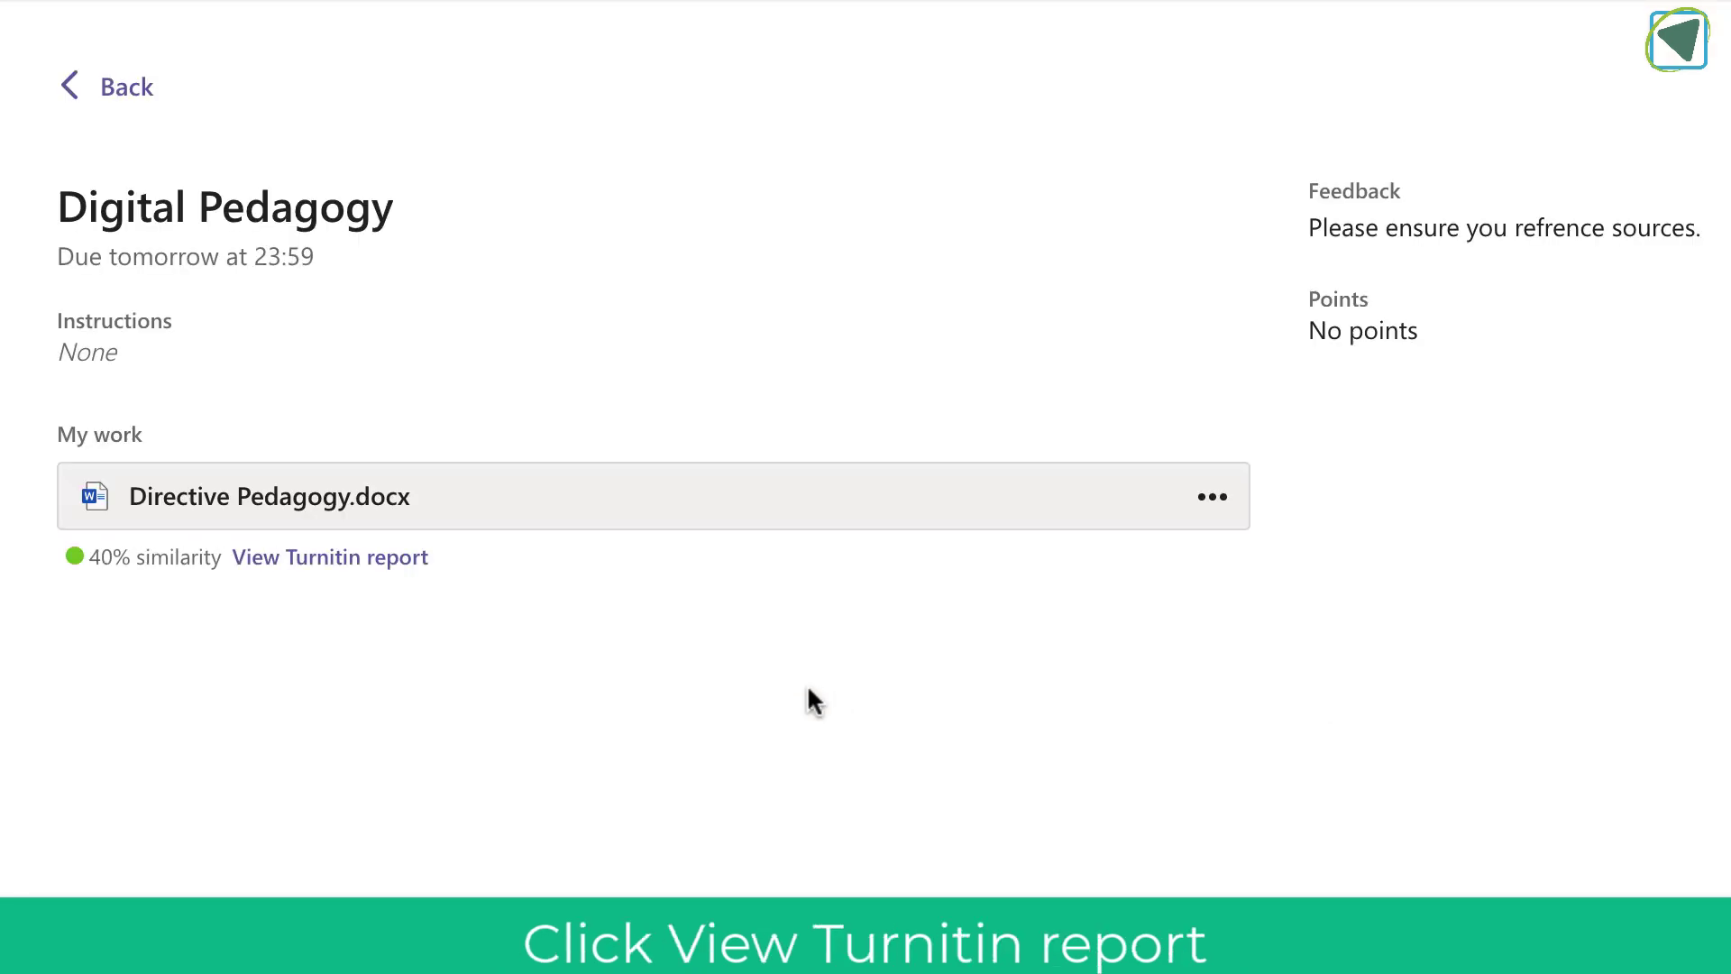
- As the student, view the Turnitin report of the returned assignment and open Directive Pedagogy.docx
left_click(363, 560)
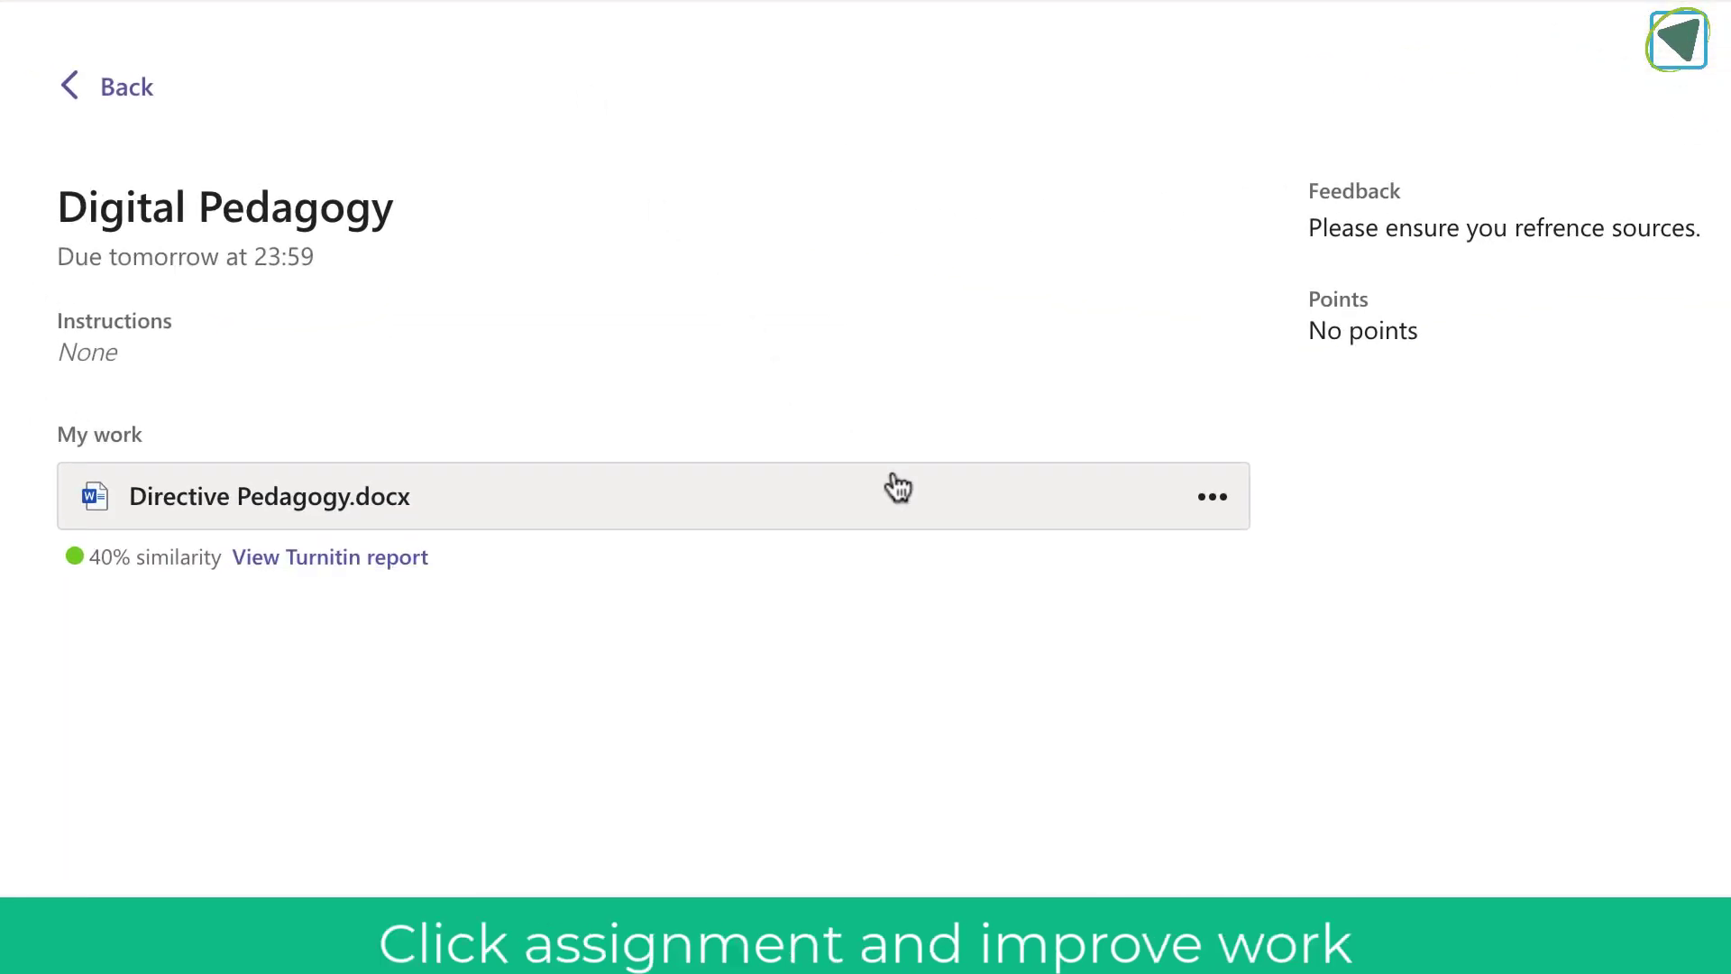
left_click(899, 487)
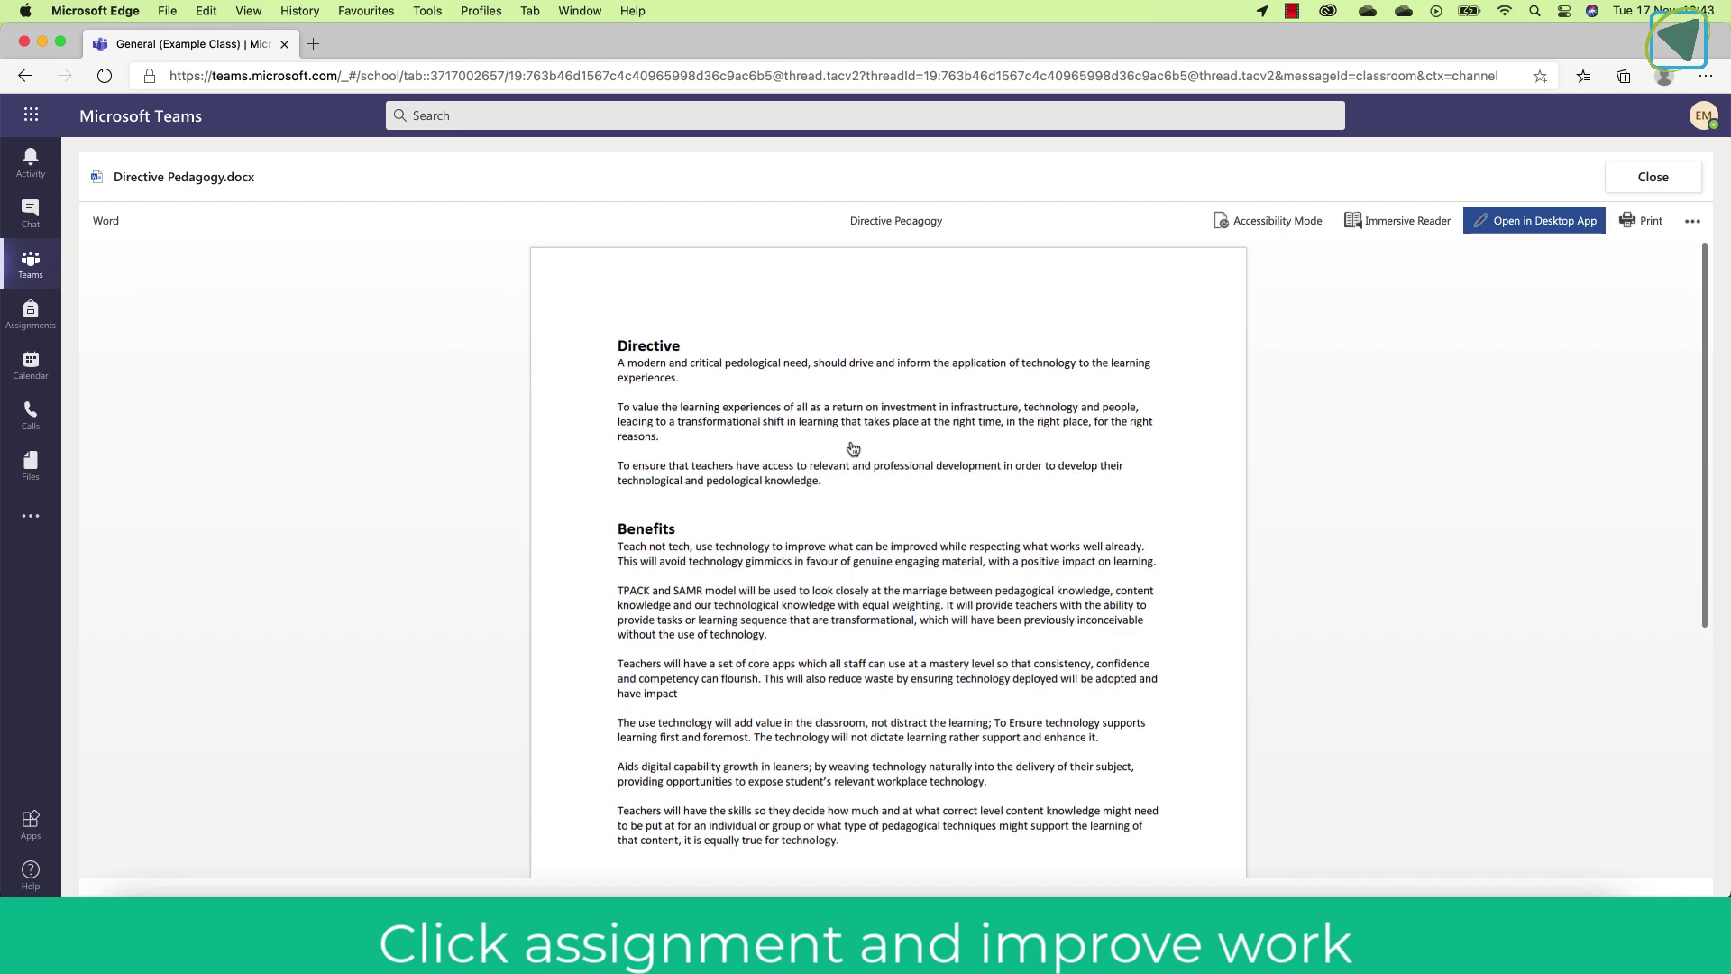